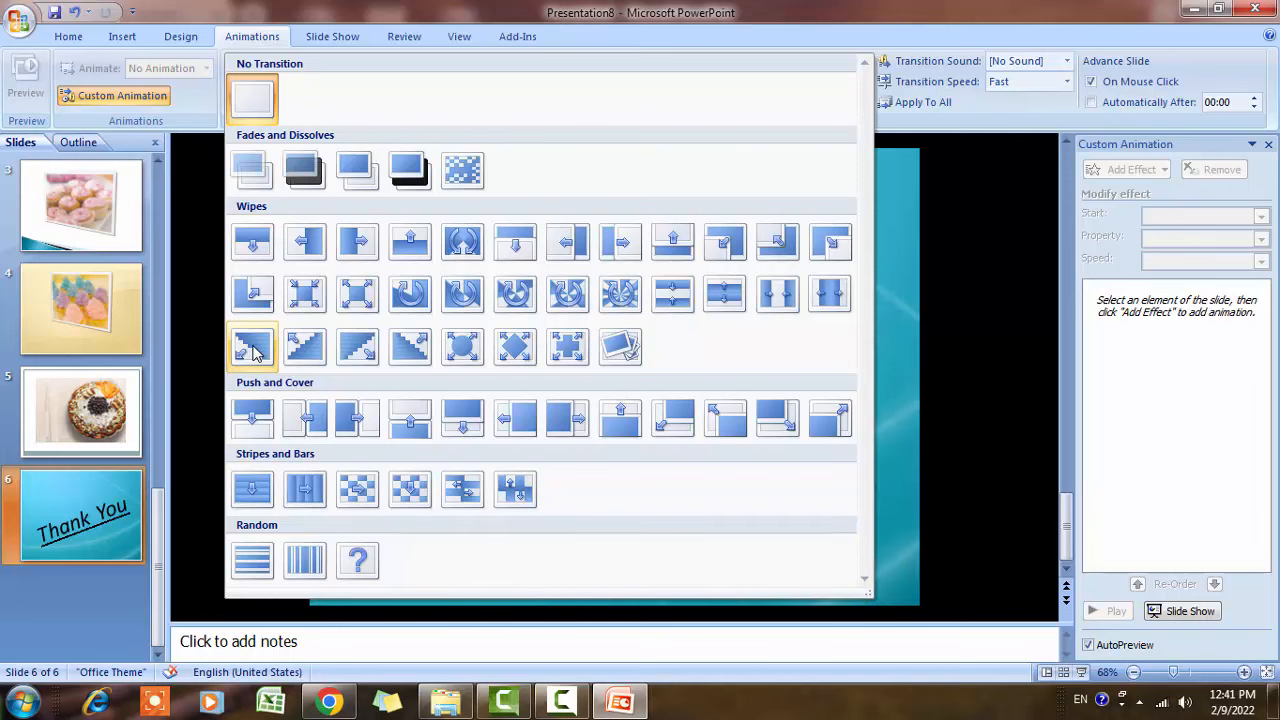
Try the Strips Left-Down transition on the Thank You slide, and replace it with Uncover Left-Down
left_click(252, 346)
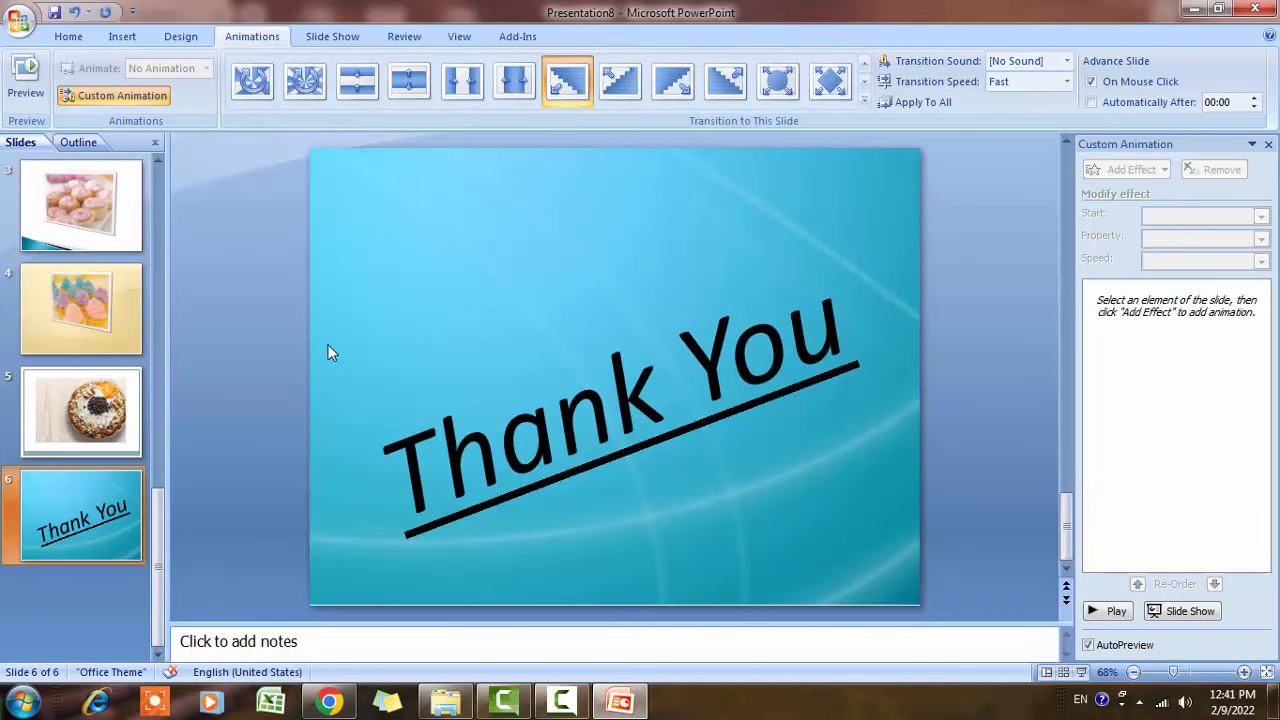
scroll(60, 330, "up", 3)
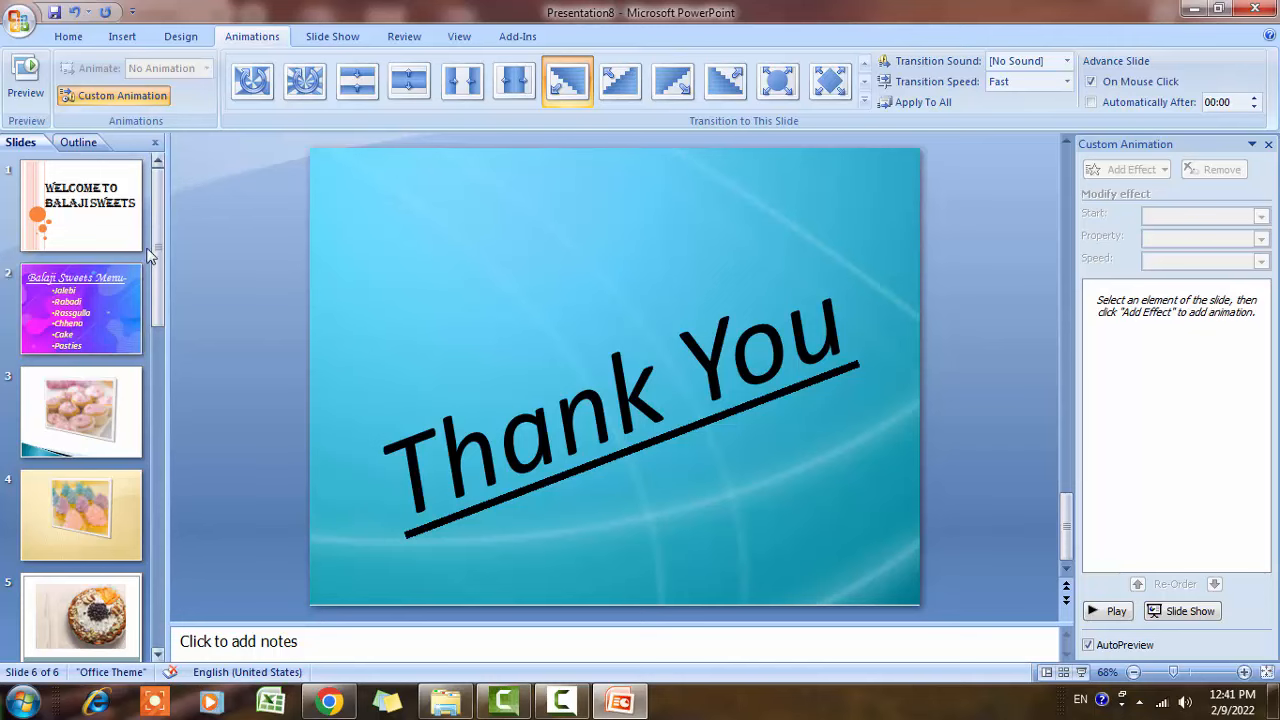
scroll(118, 440, "down", 3)
scroll(118, 440, "up", 3)
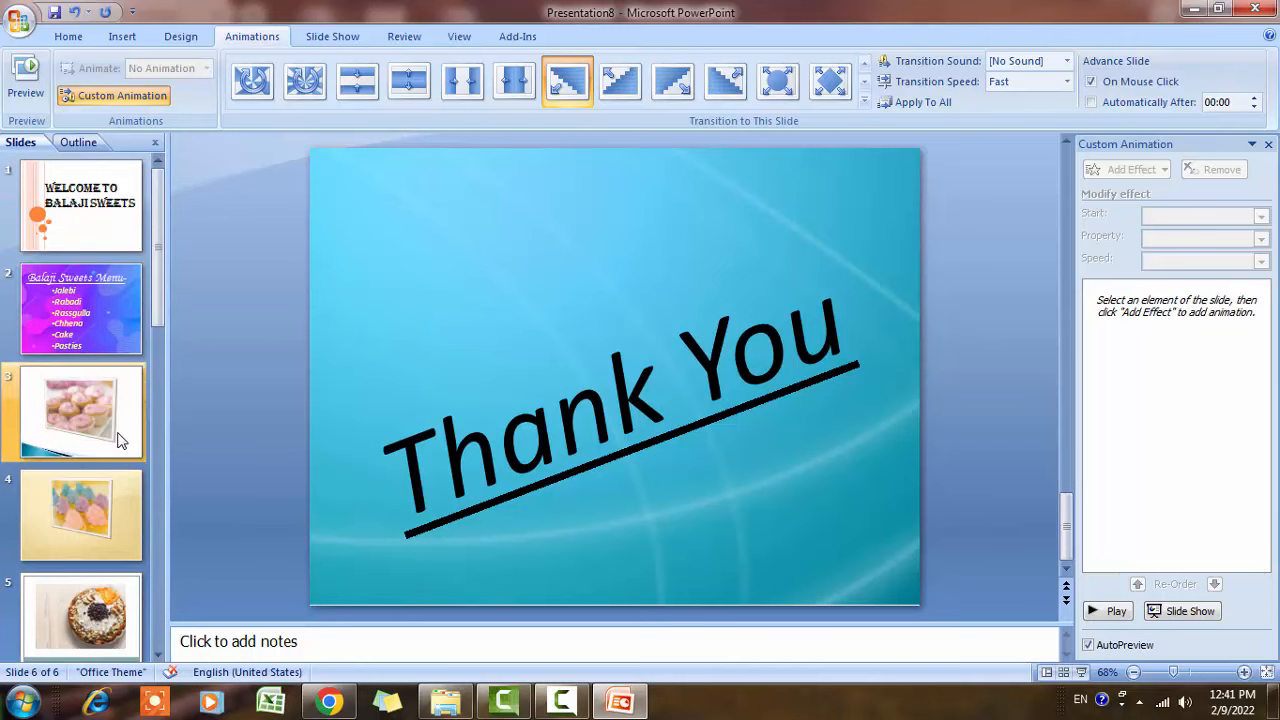
left_click(865, 100)
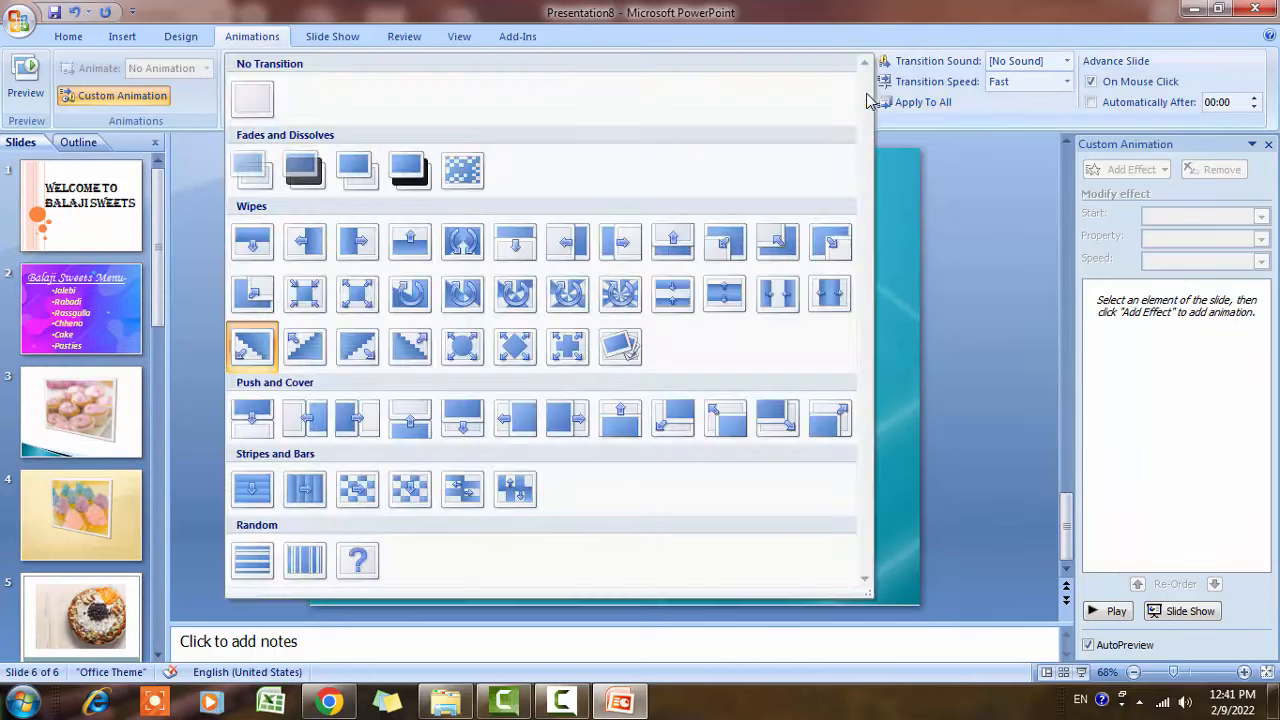
left_click(725, 246)
Go to slide 1 and look over the animation effect categories offered for the welcome title
left_click(85, 232)
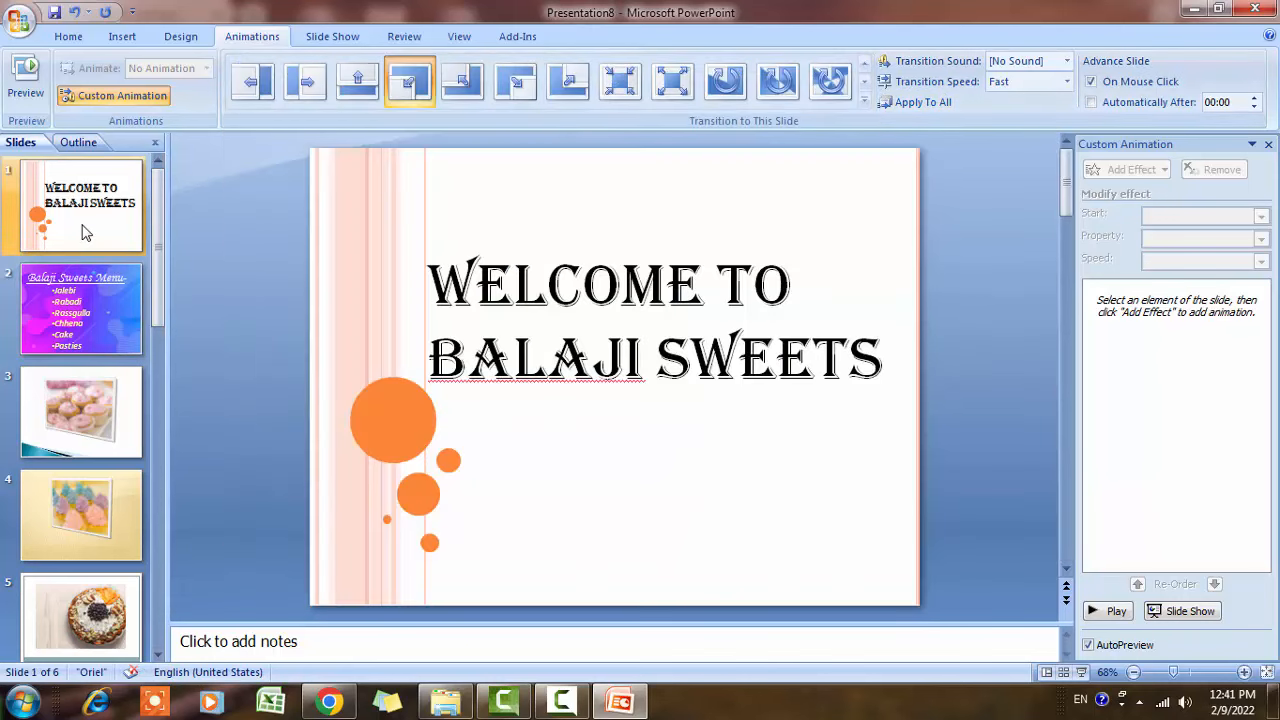
left_click(648, 346)
left_click(749, 472)
left_click(668, 288)
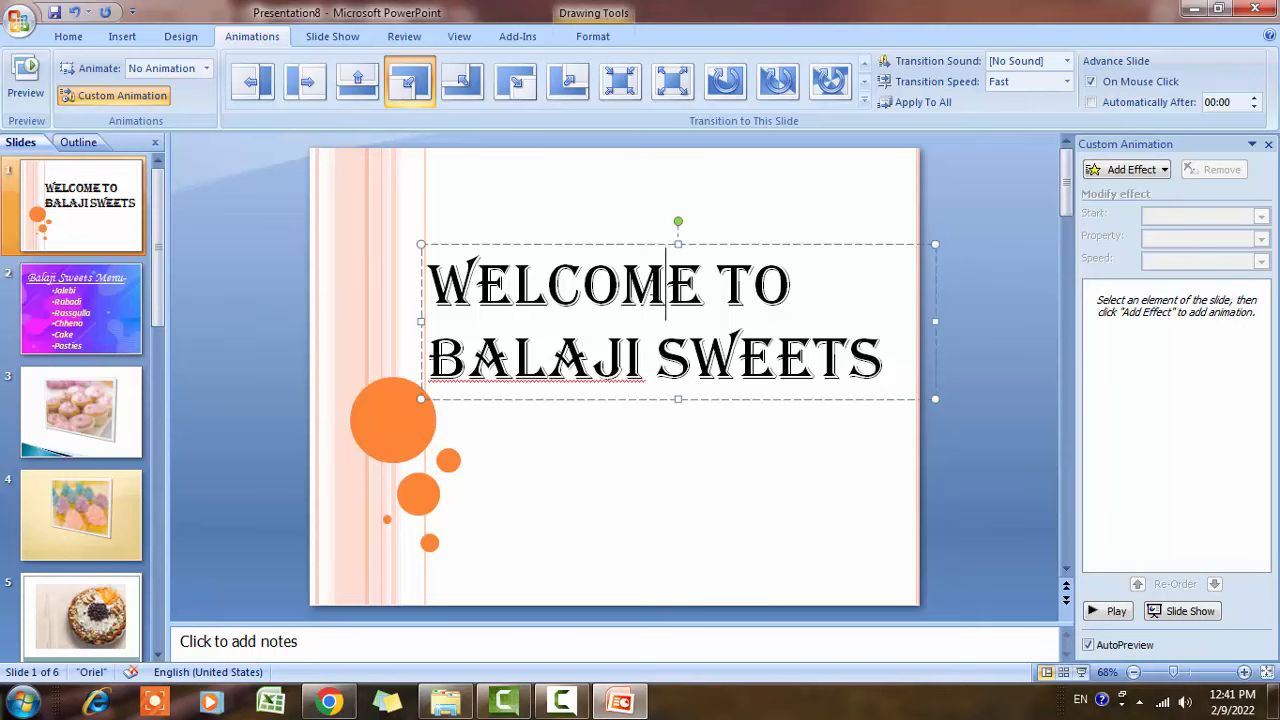
left_click(651, 244)
left_click(1168, 174)
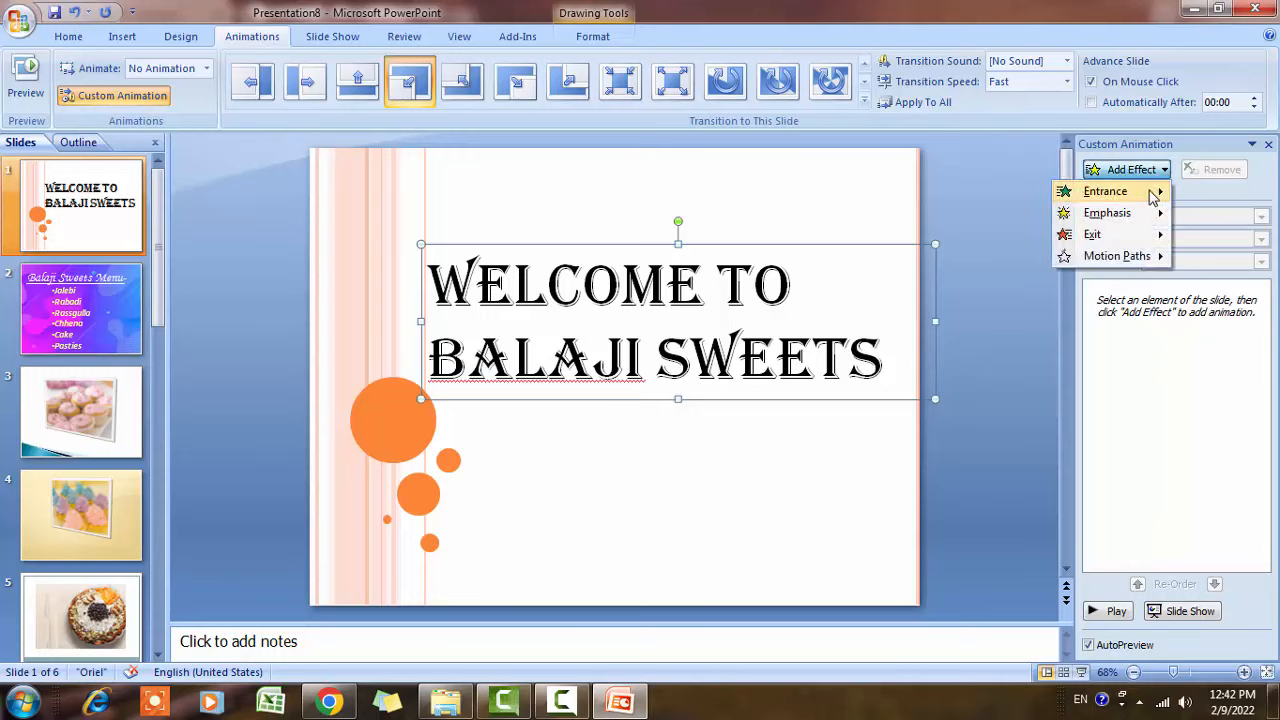
mouse_move(1152, 197)
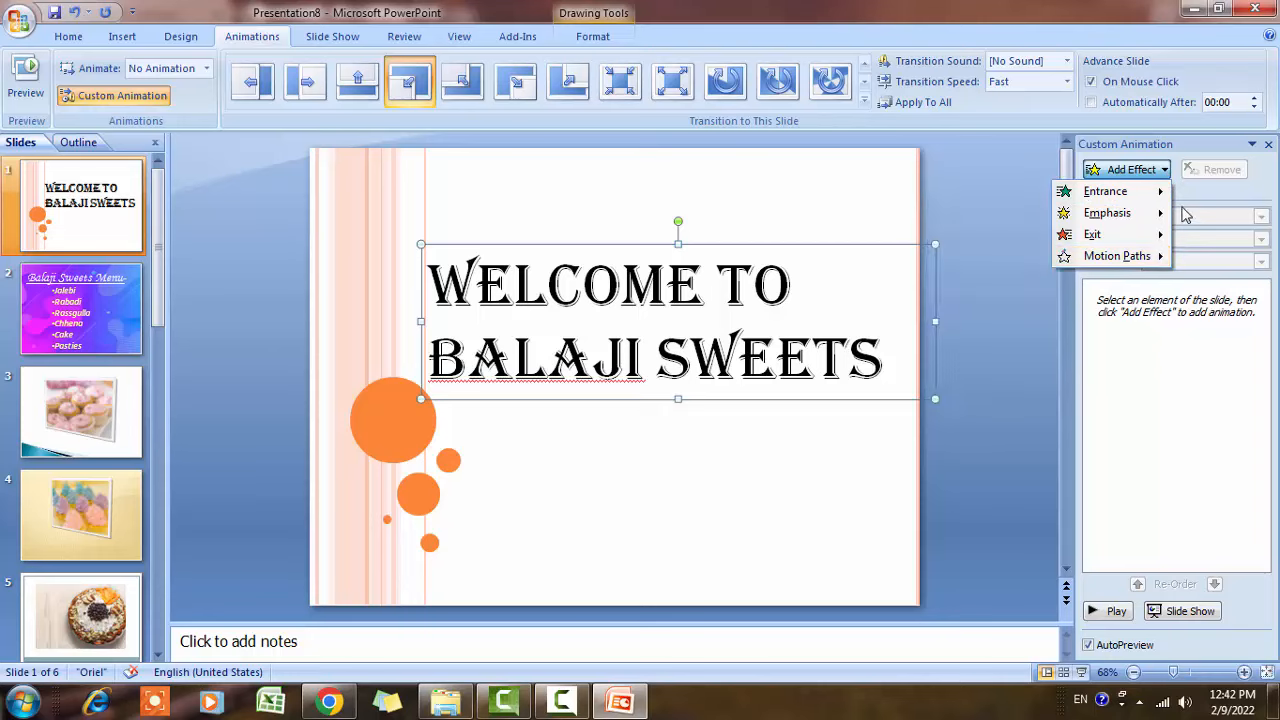
left_click(1185, 256)
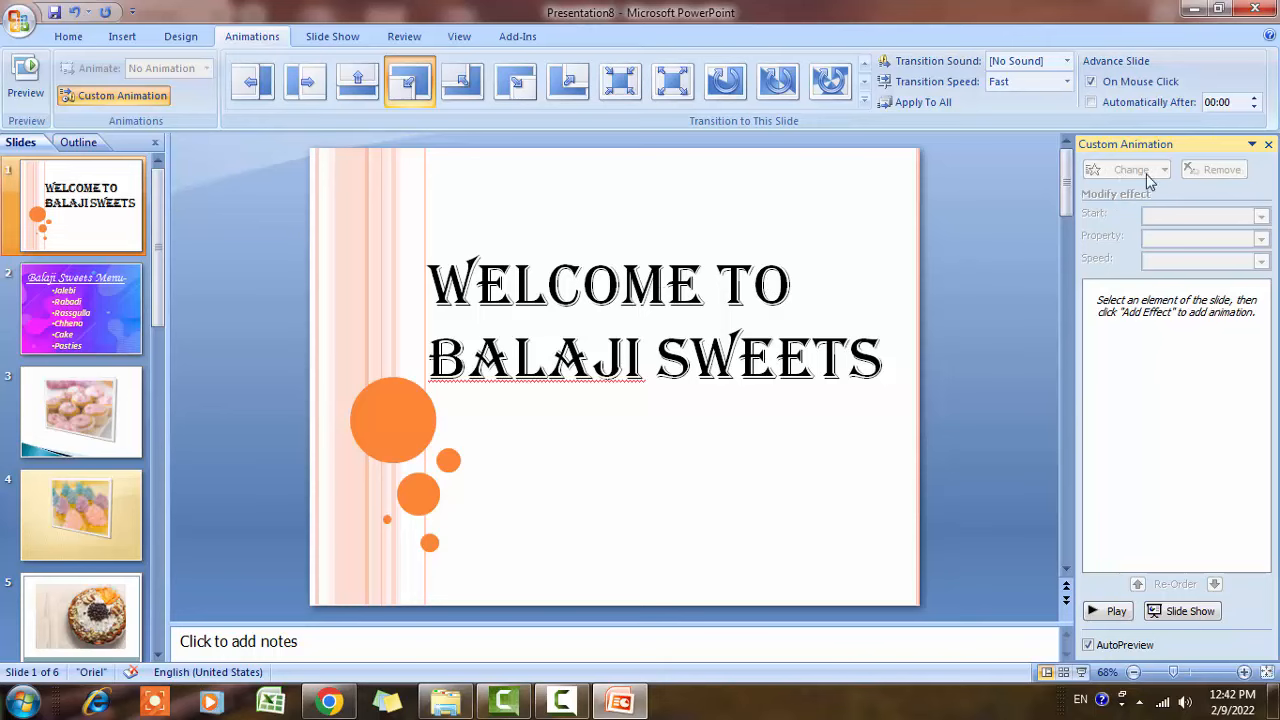
Open the full list of entrance effects for the welcome title on slide 1
left_click(746, 289)
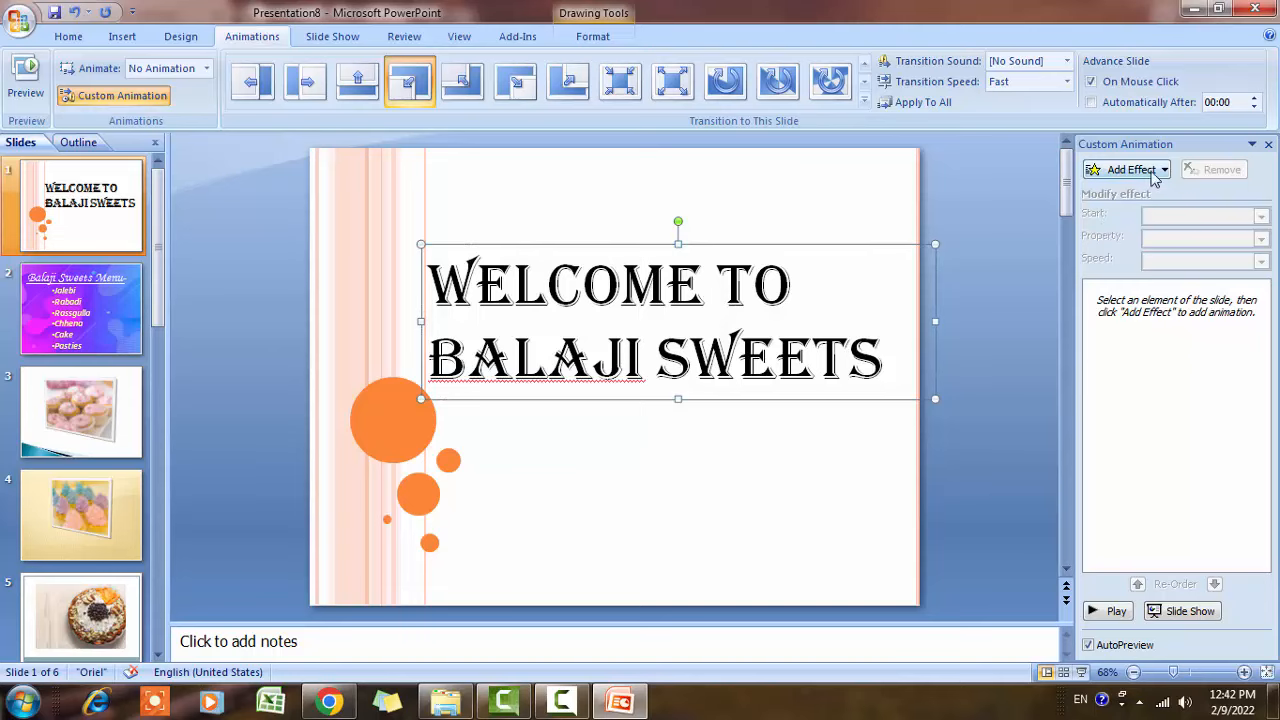
left_click(1165, 172)
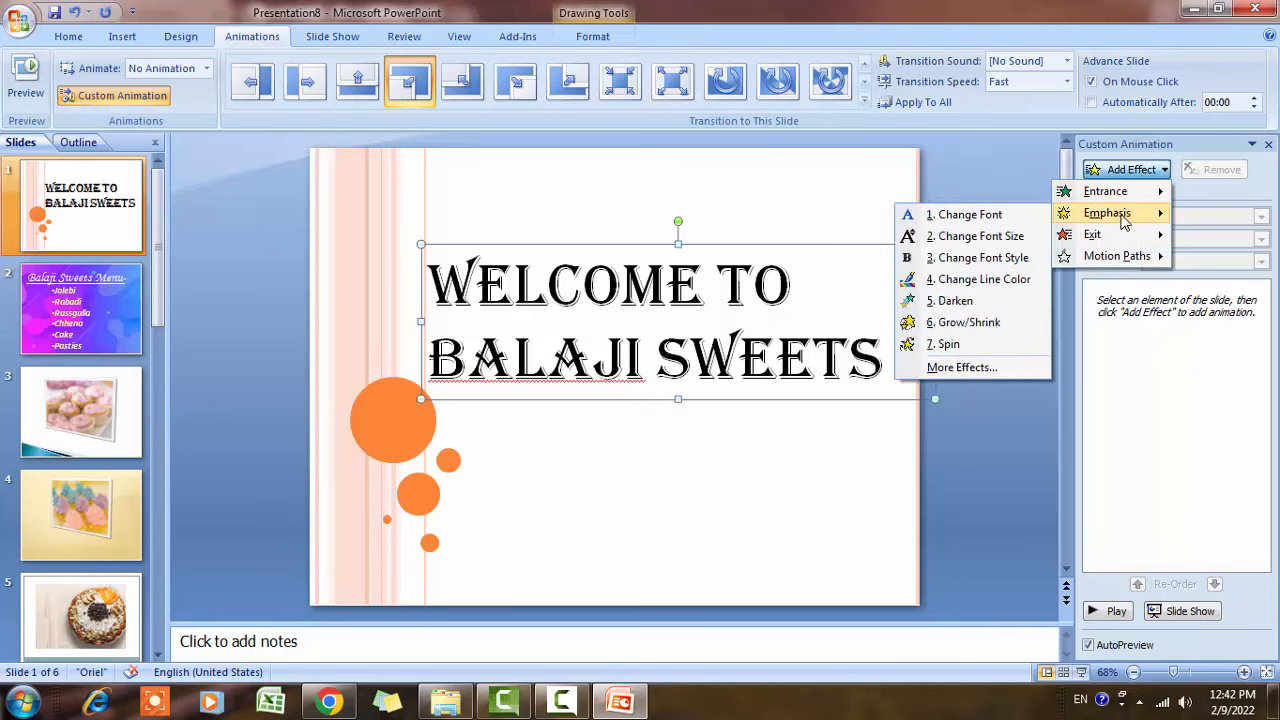
mouse_move(1144, 268)
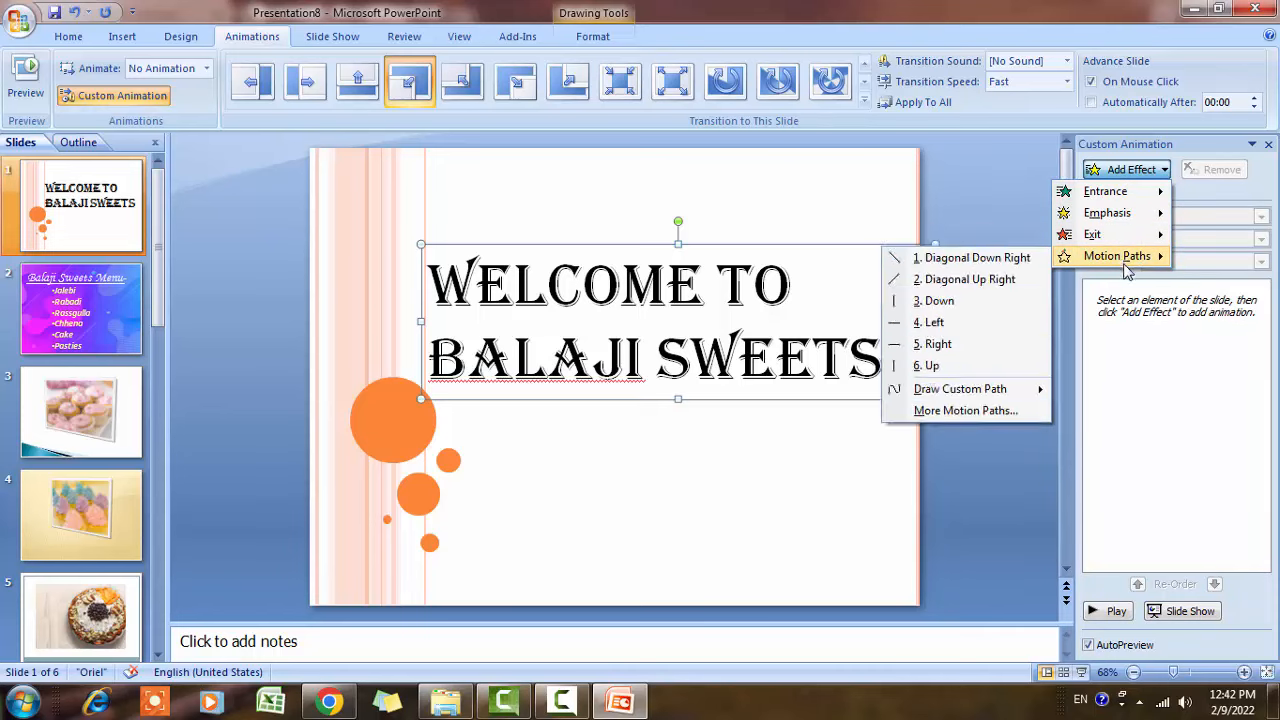
mouse_move(1110, 199)
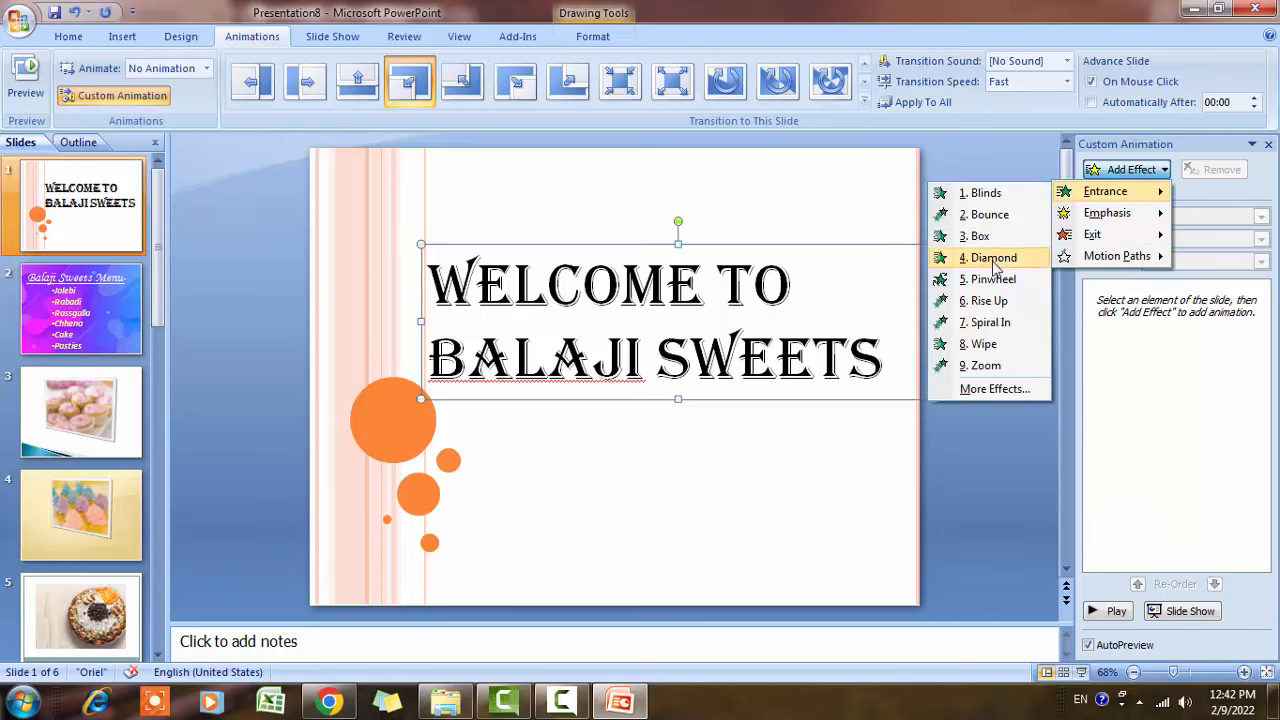
left_click(978, 390)
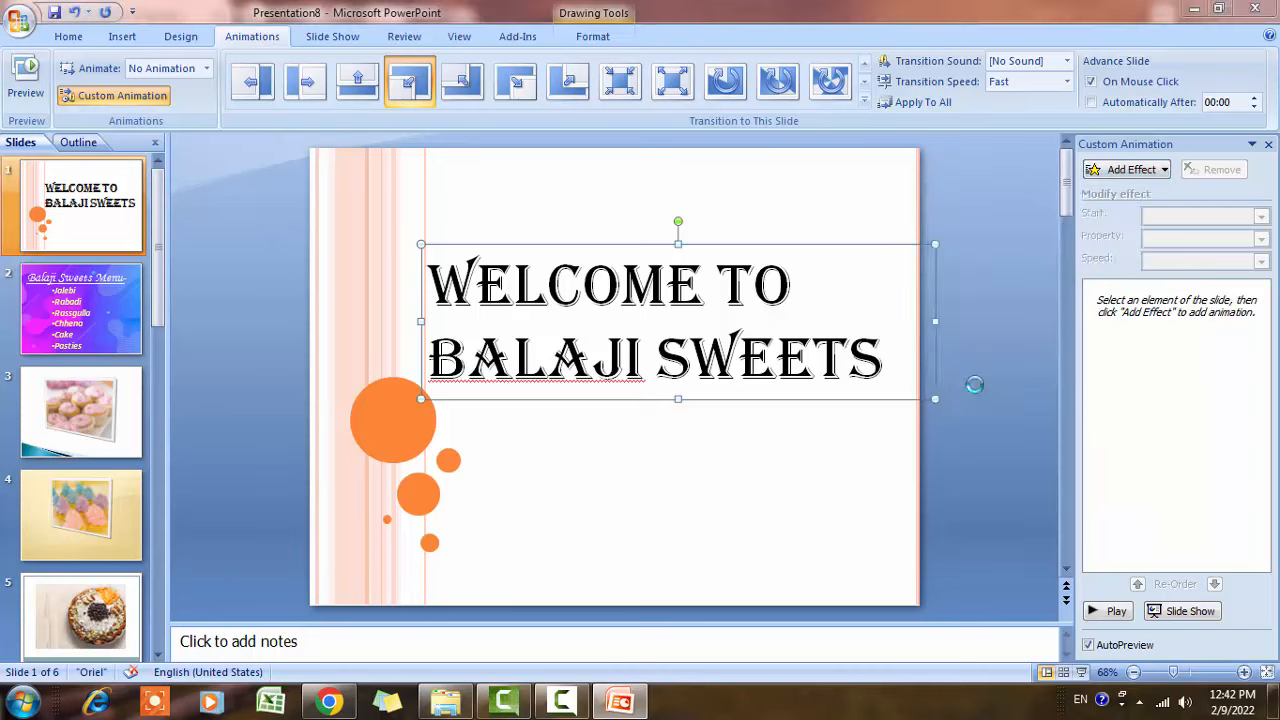
Preview Box, Crawl In, Fly In, Diamond and Wedge on the welcome title, and add Checkerboard as its entrance effect
left_click(368, 337)
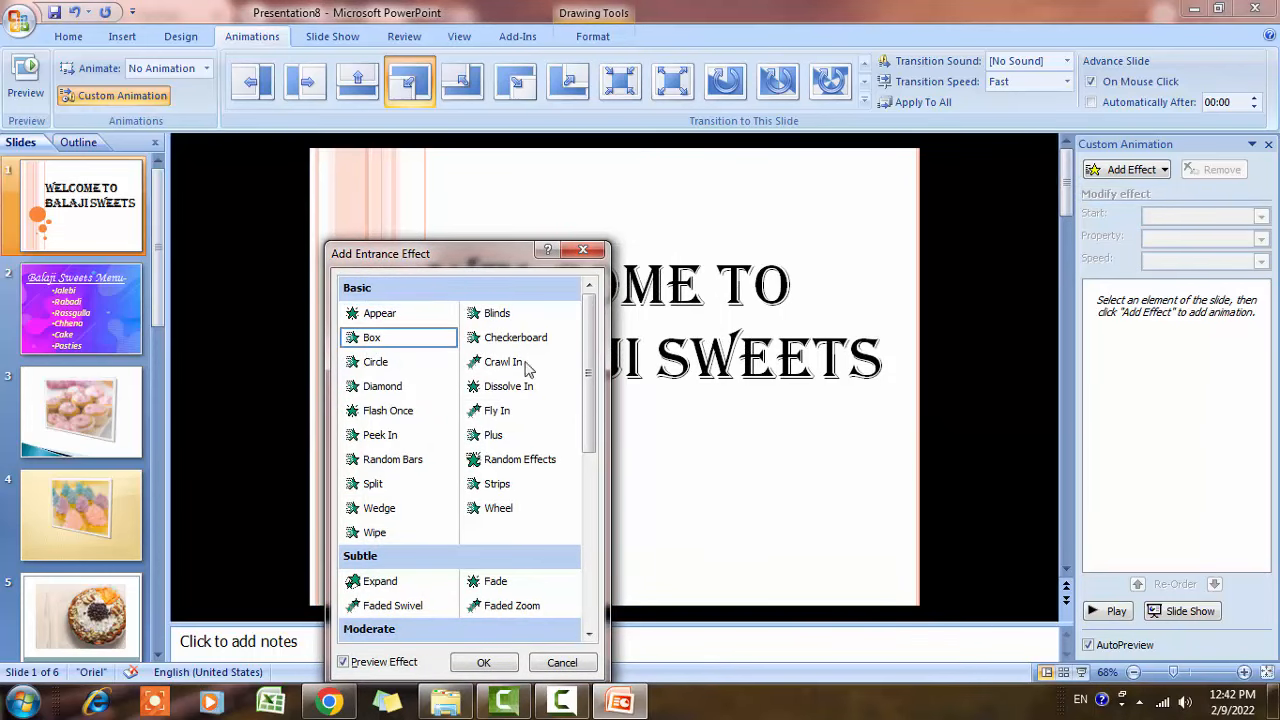
left_click(493, 343)
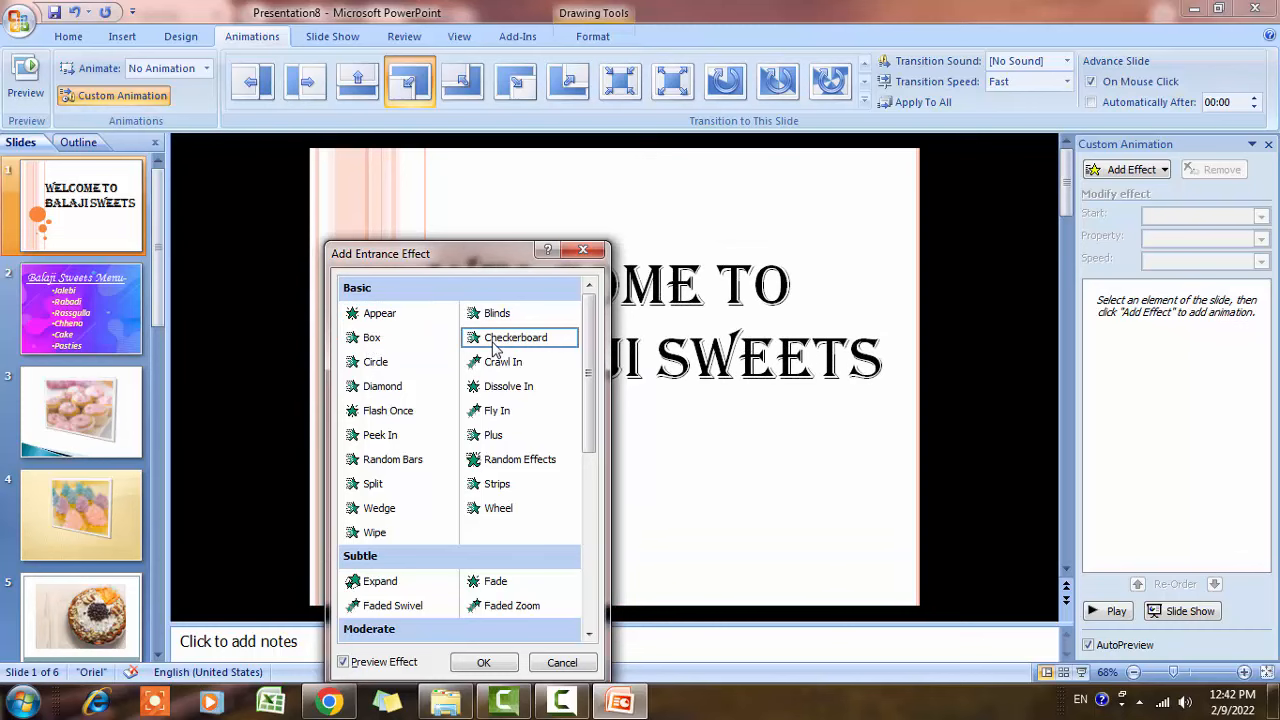
left_click(496, 362)
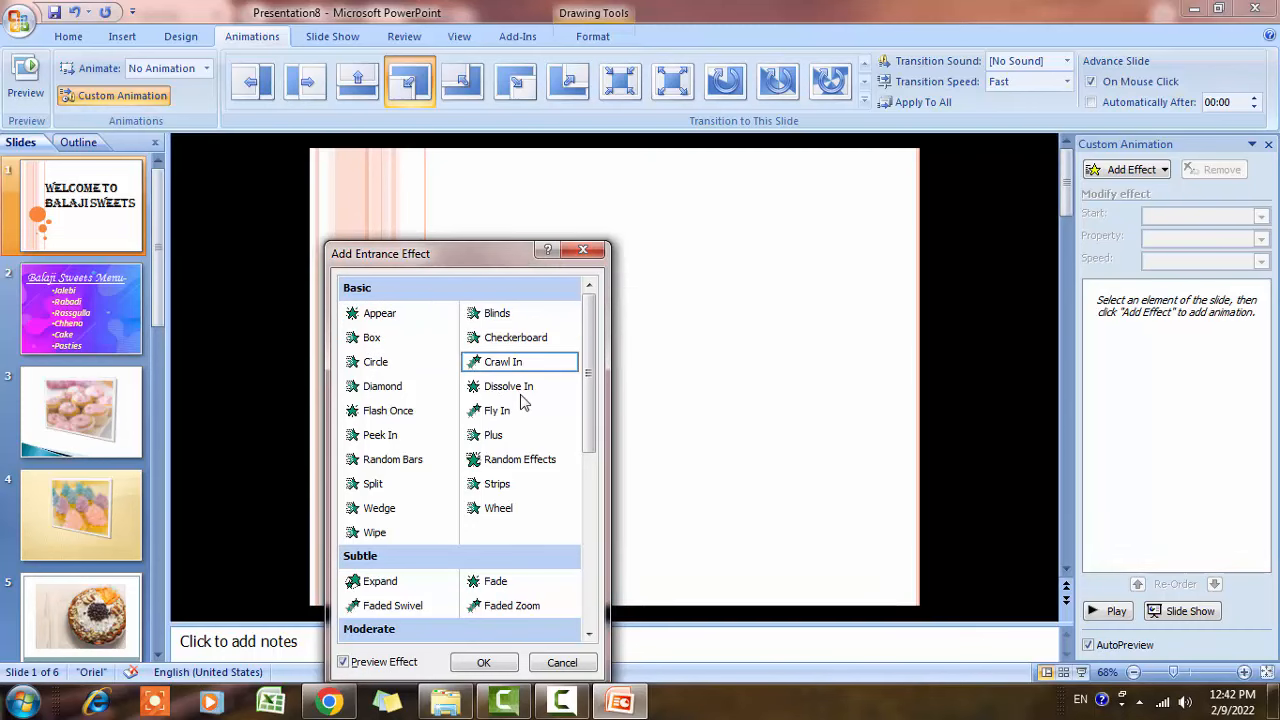
left_click(499, 418)
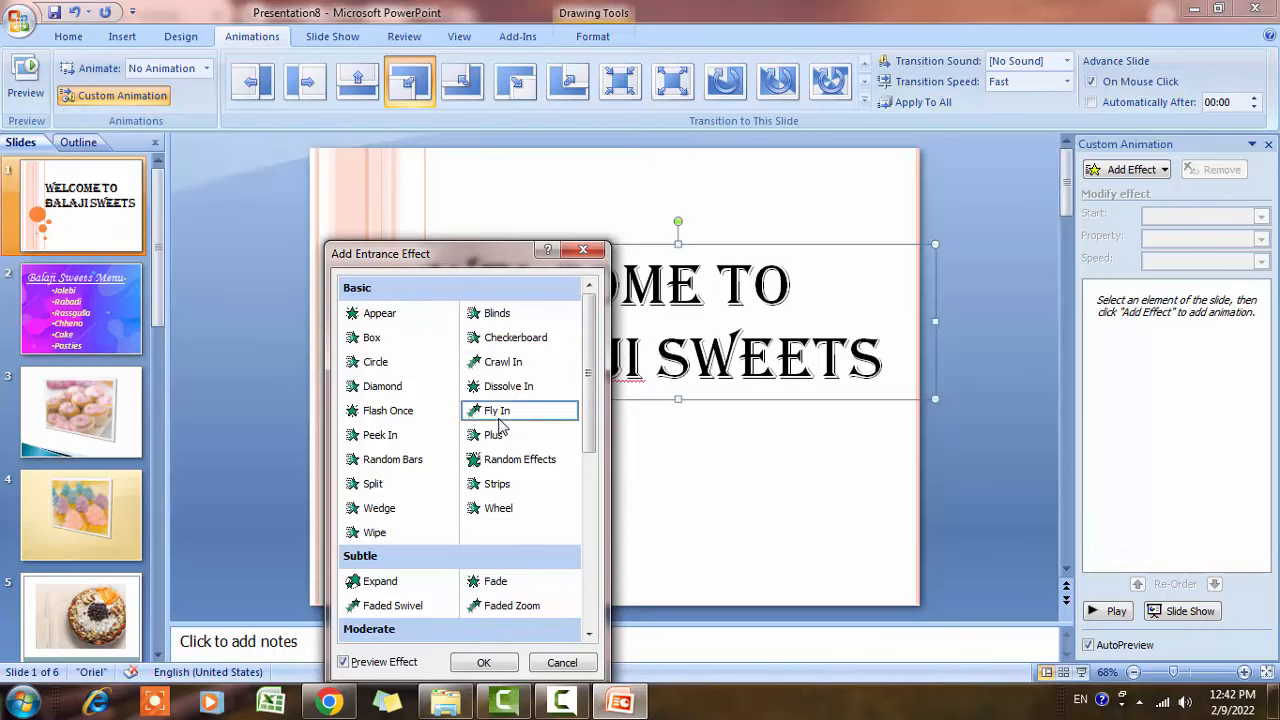
left_click(398, 393)
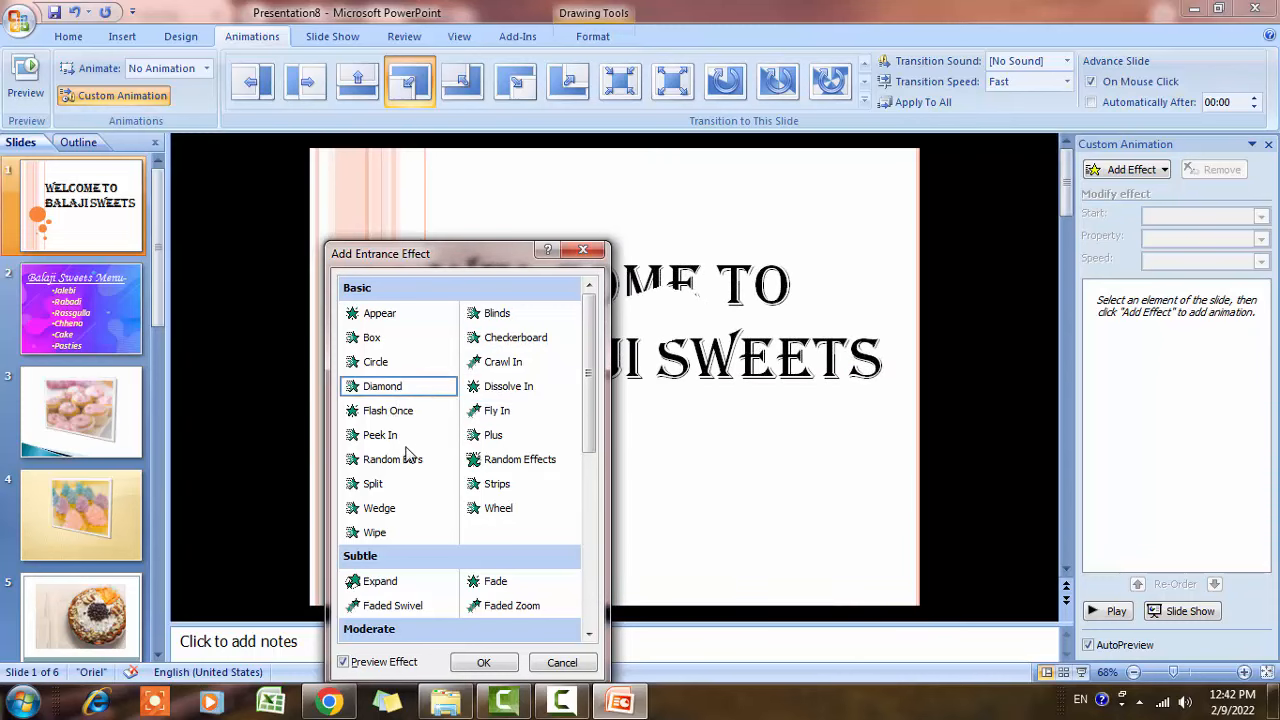
left_click(397, 513)
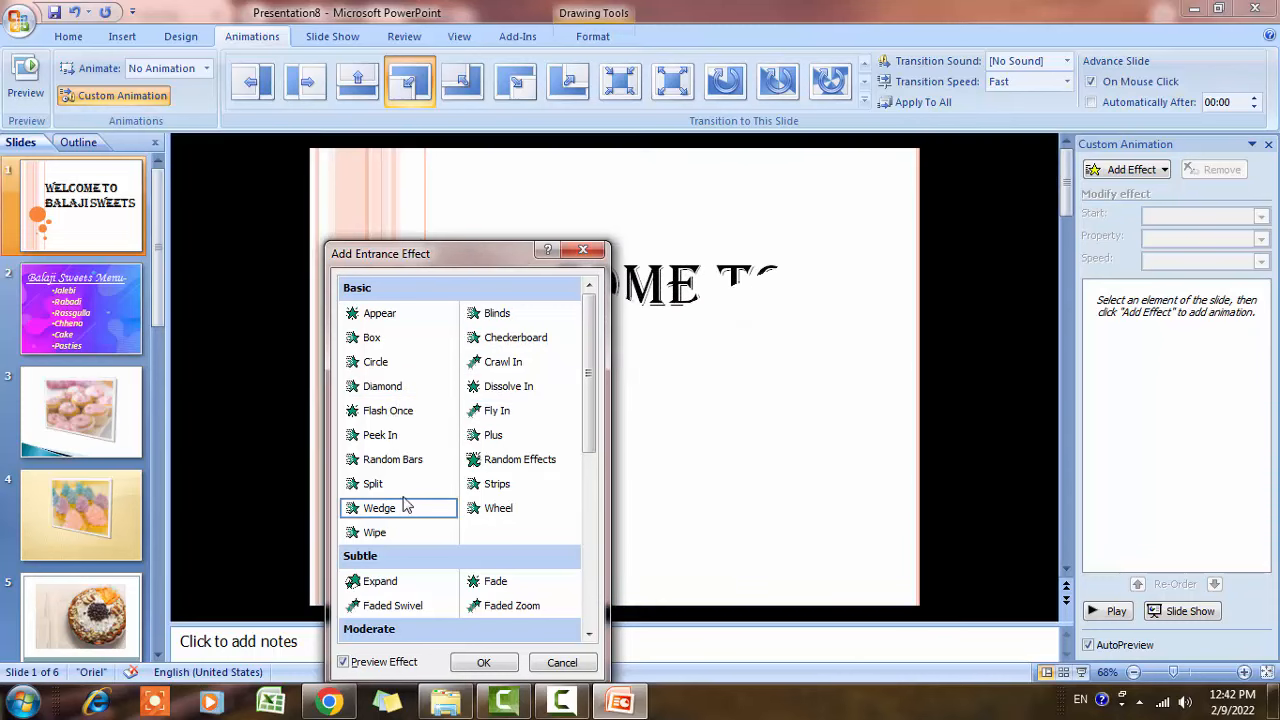
left_click(509, 342)
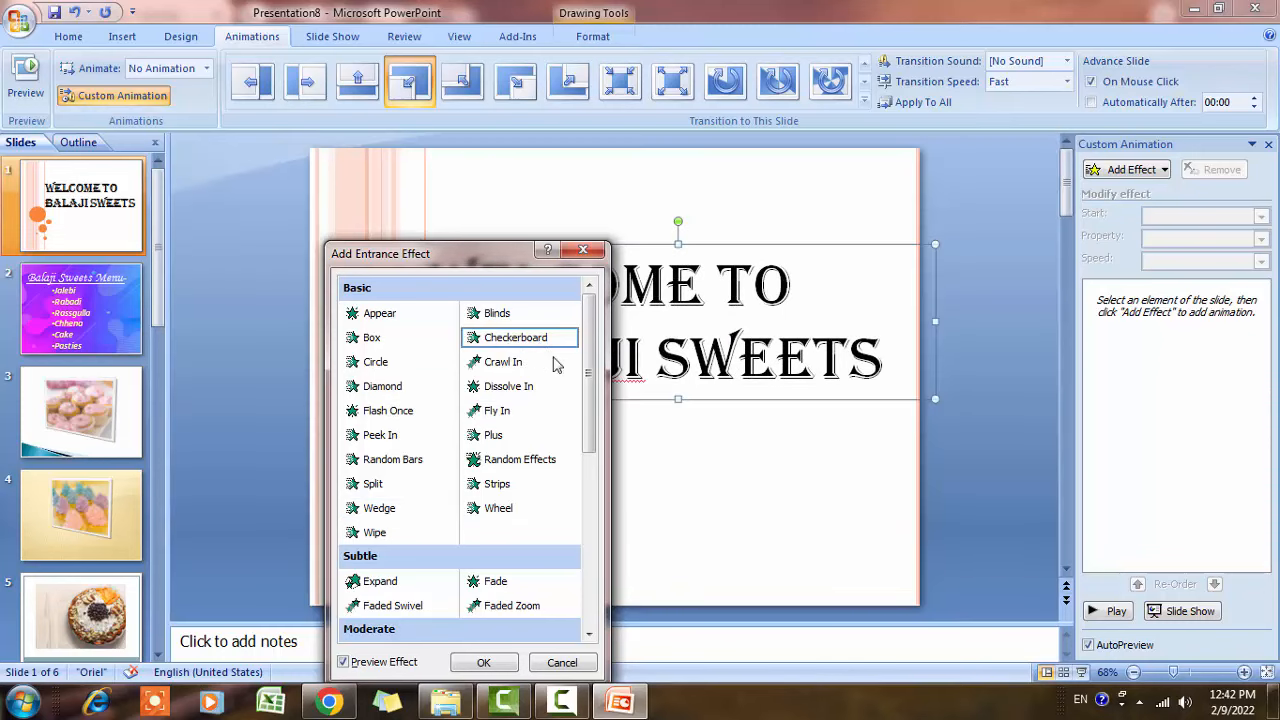
left_click(482, 663)
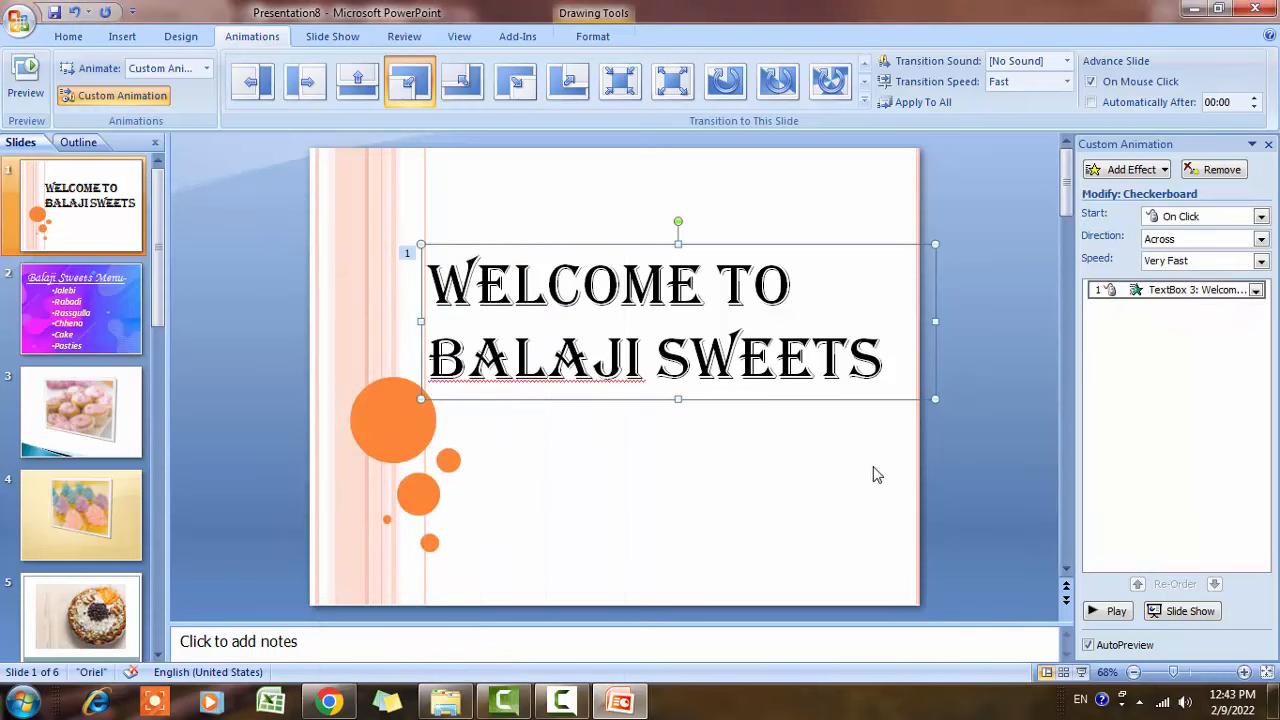
Add the Fly In entrance effect to the Balaji Sweets Menu heading on slide 2
left_click(110, 340)
left_click(604, 232)
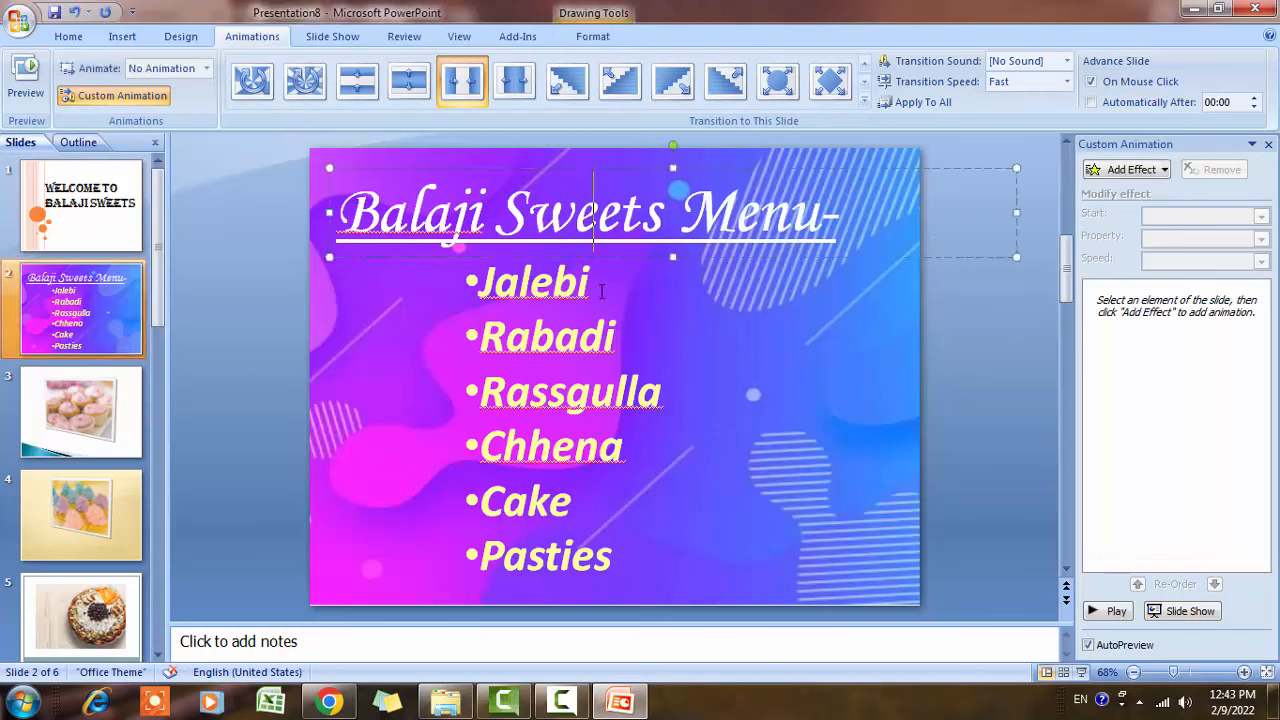
left_click(595, 320)
left_click(573, 232)
left_click(1158, 170)
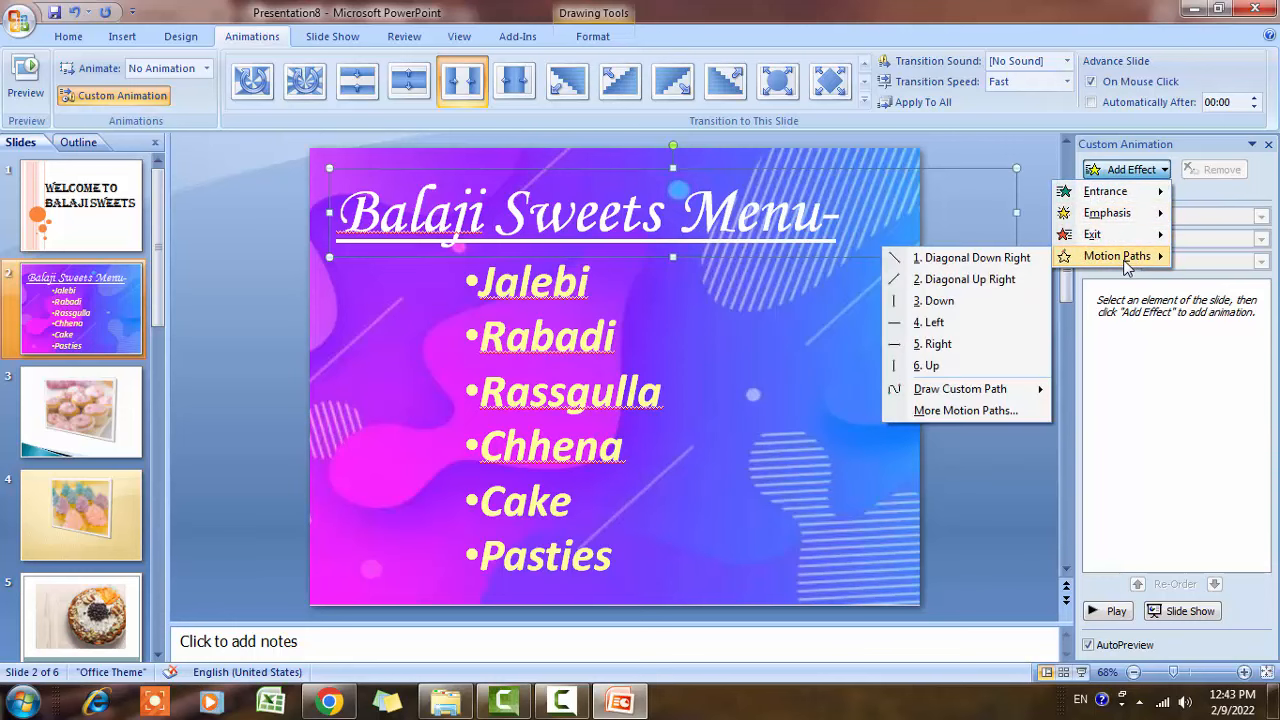
mouse_move(1108, 192)
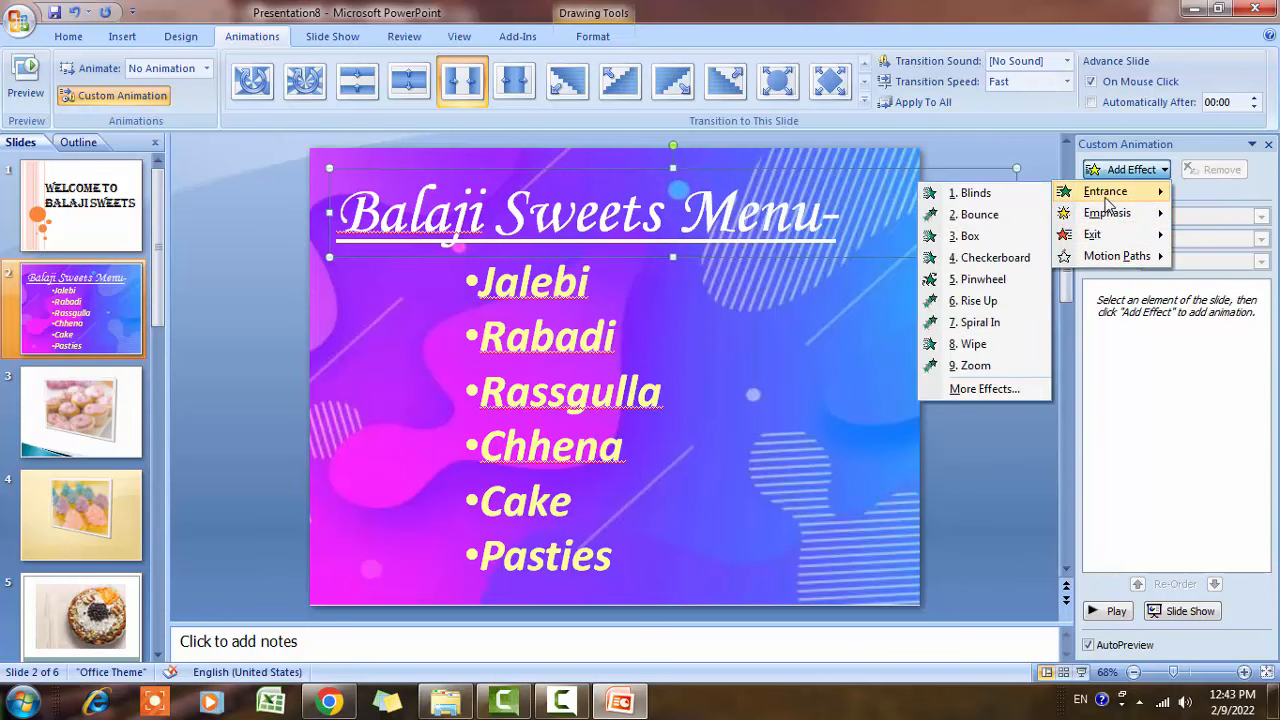
left_click(994, 390)
left_click(490, 418)
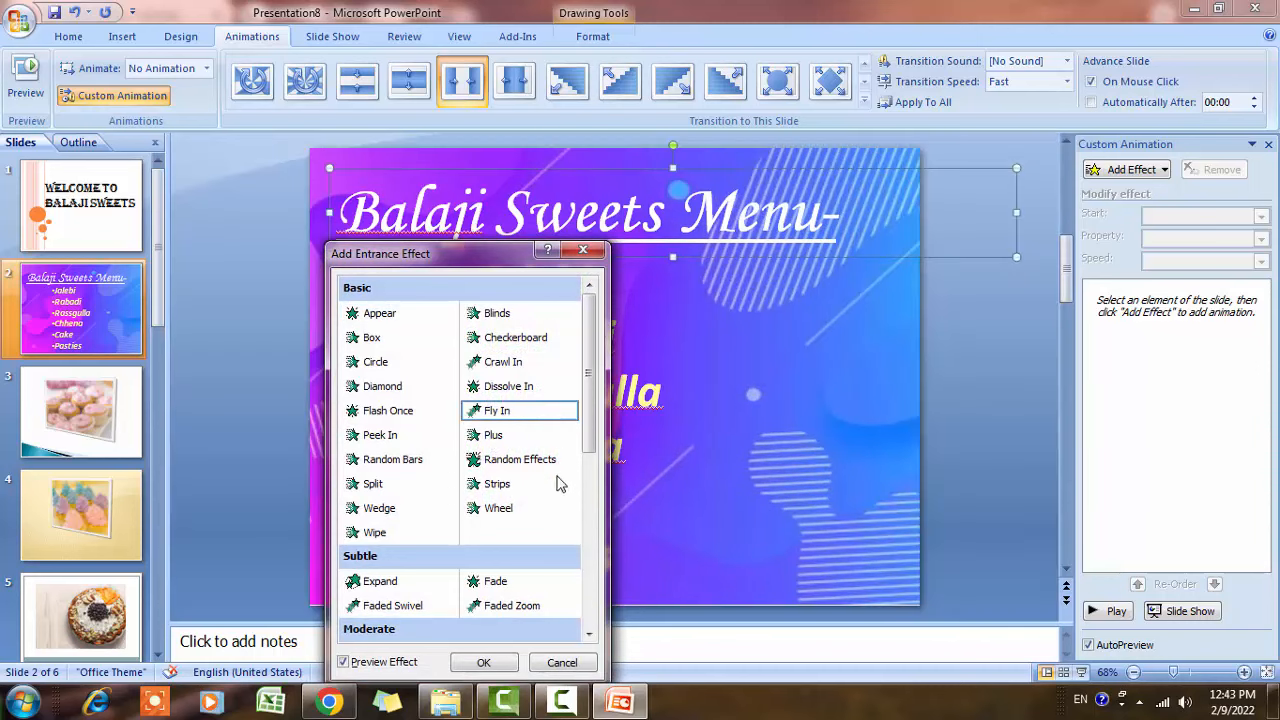
left_click(485, 663)
Open the full list of entrance effects for the bulleted sweets list on slide 2
left_click(545, 398)
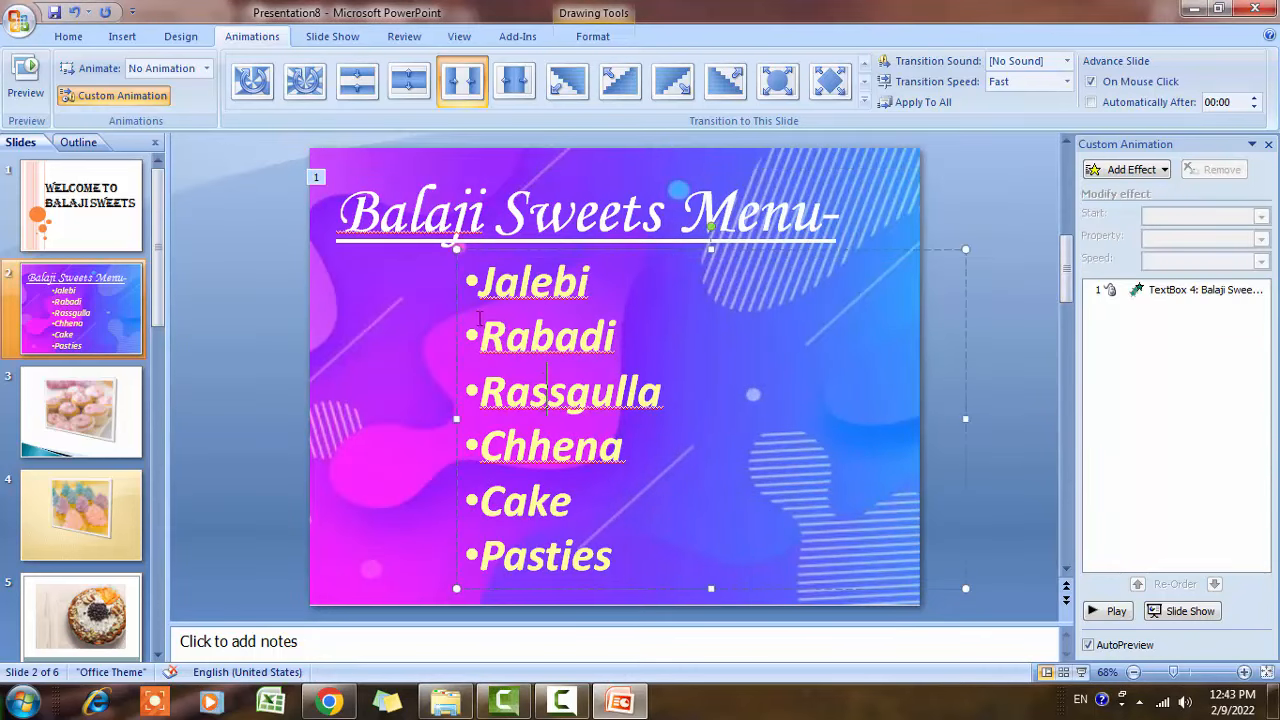
left_click(1155, 170)
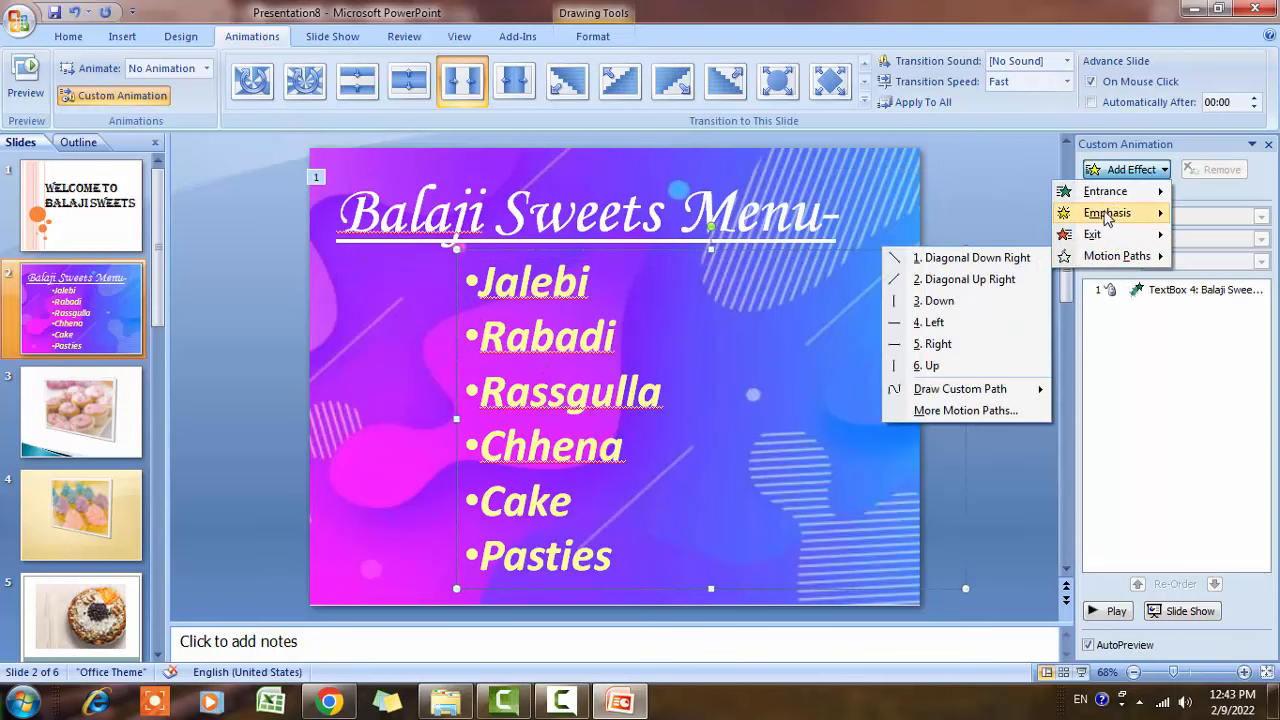
mouse_move(1100, 192)
left_click(976, 389)
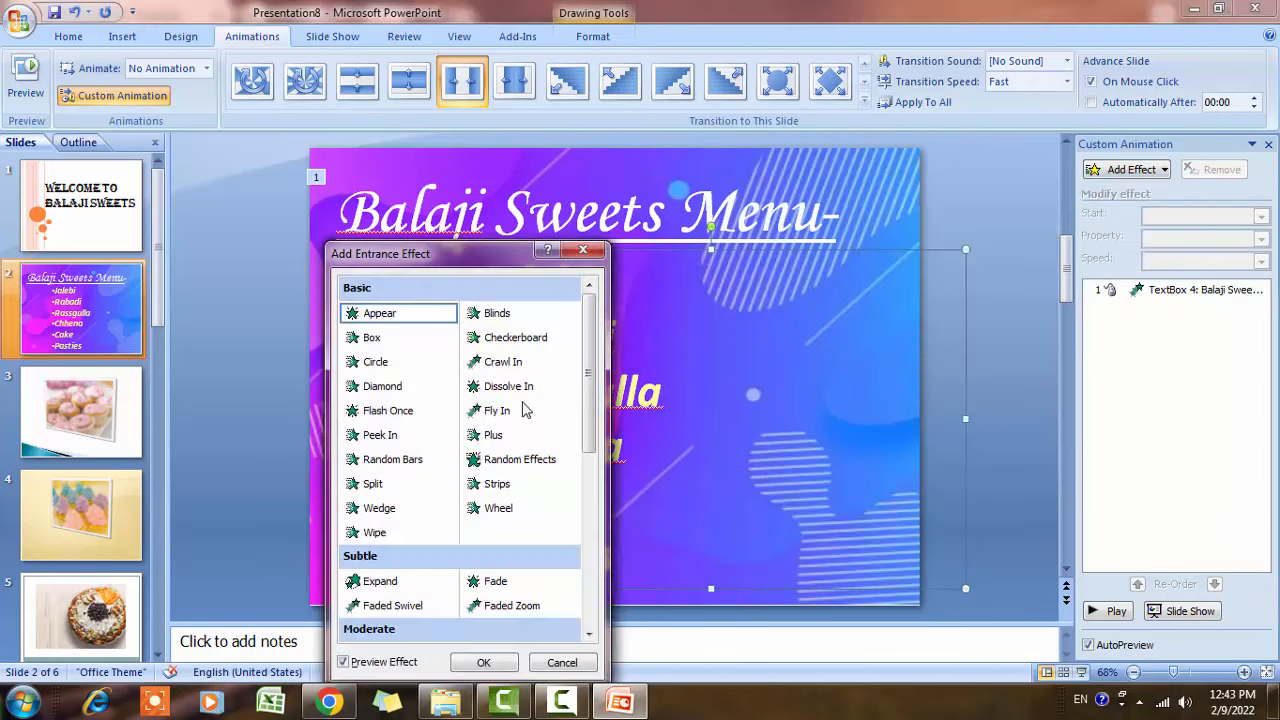
Preview Flash Once, Peek In, Plus, Wheel and Swish on the bulleted sweets list, and add Pinwheel as its entrance effect
left_click(393, 419)
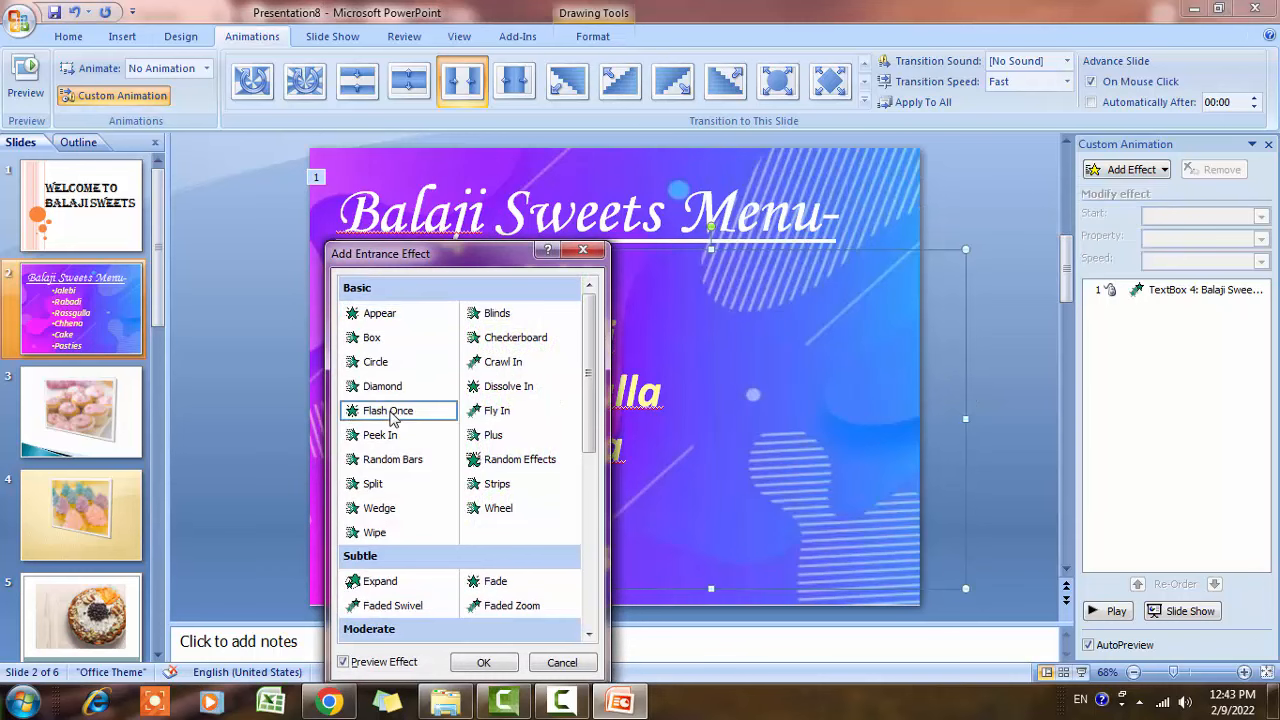
left_click(373, 438)
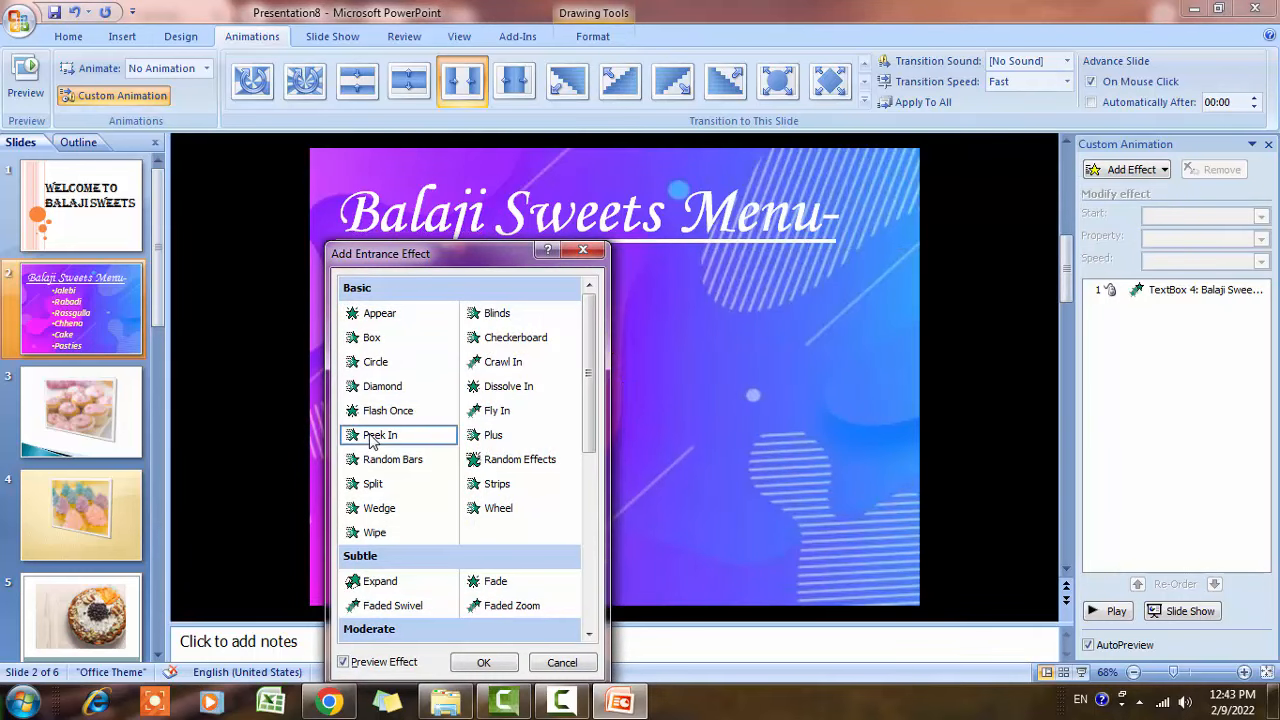
left_click(488, 440)
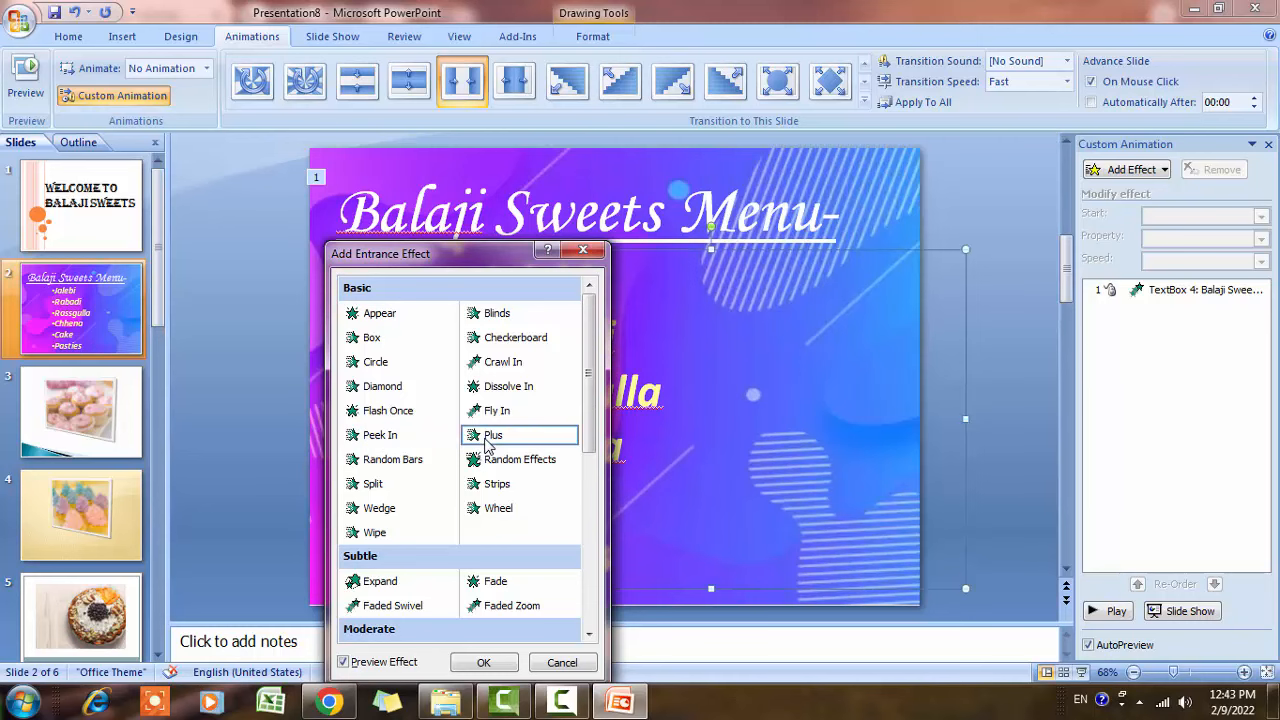
left_click(497, 510)
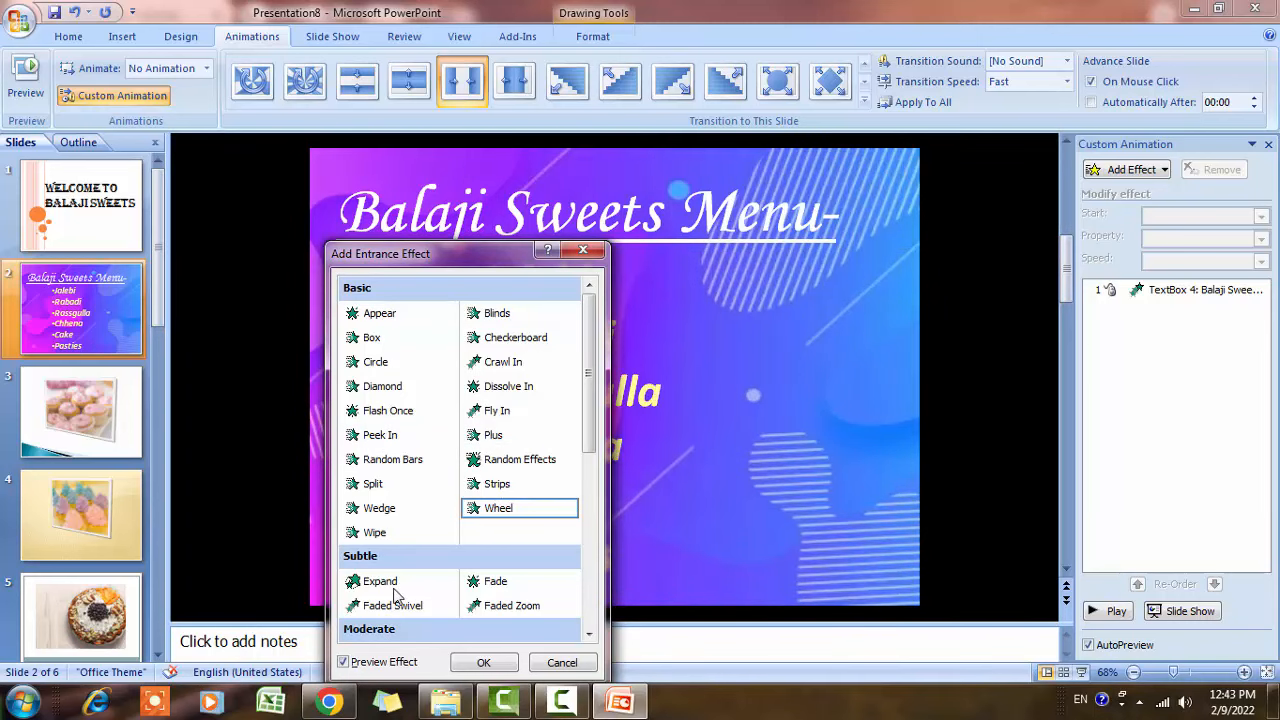
scroll(390, 590, "down", 5)
left_click(518, 584)
left_click(519, 608)
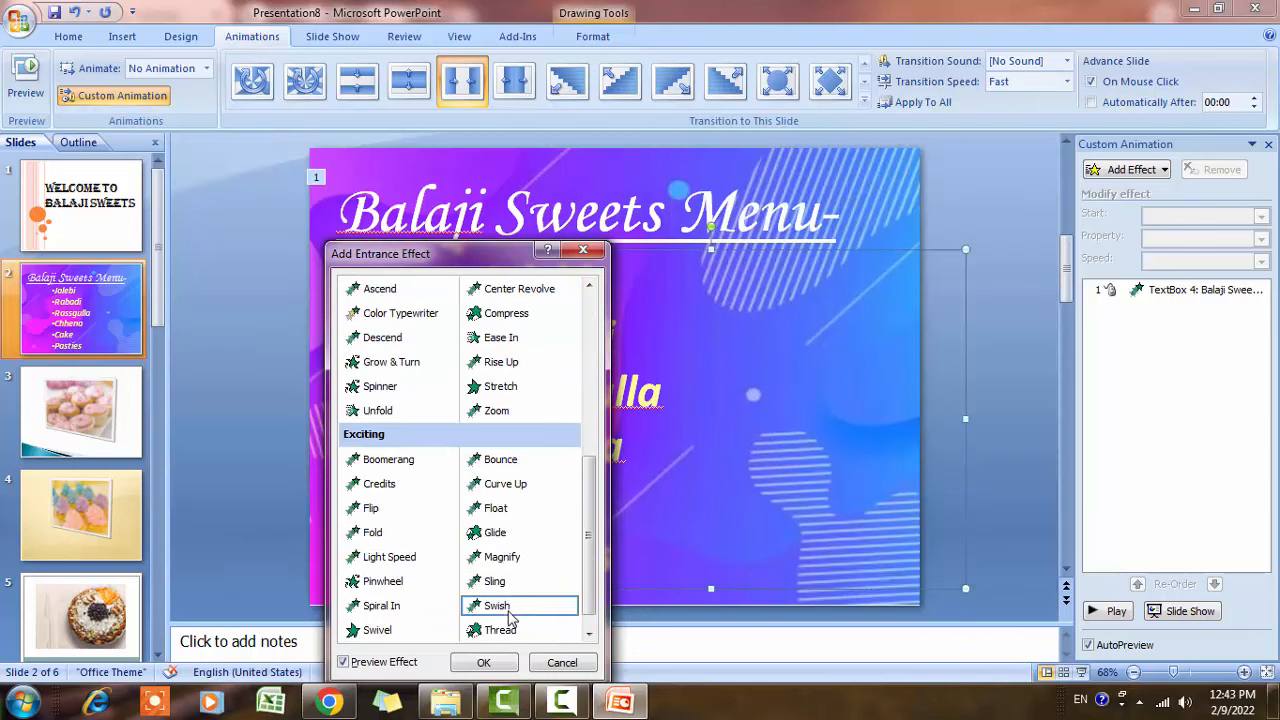
scroll(410, 535, "down", 1)
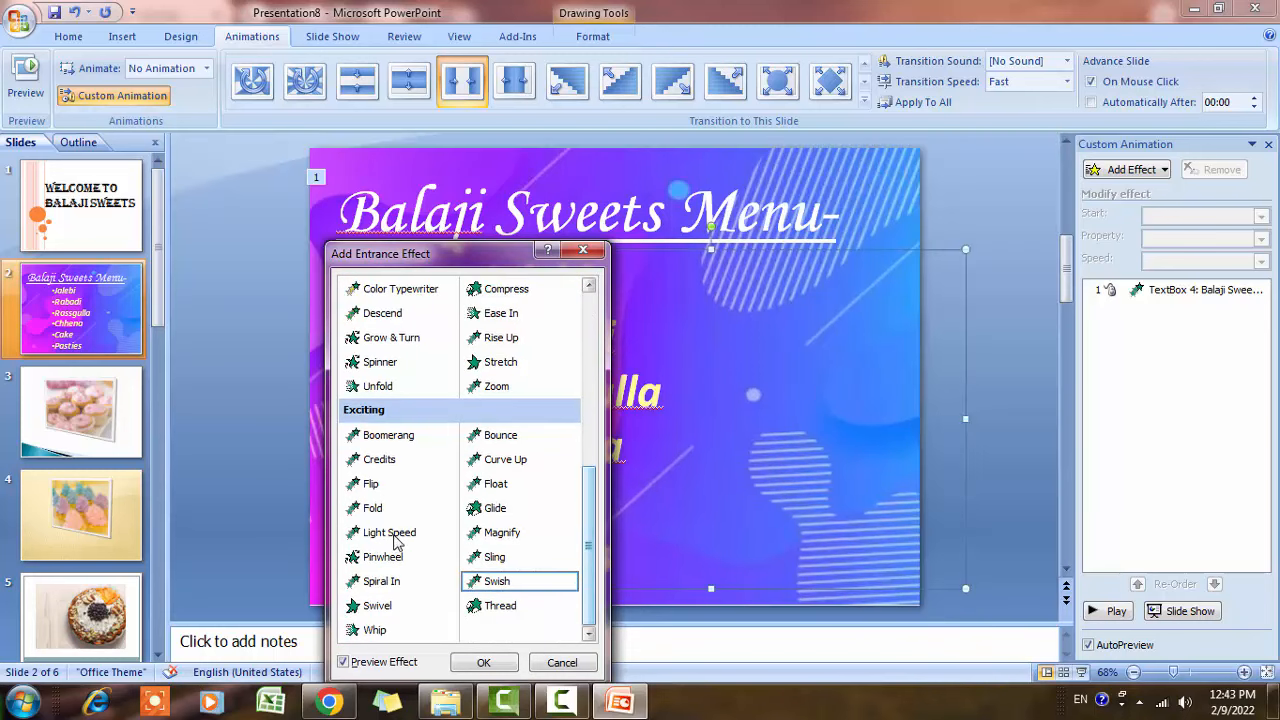
left_click(380, 558)
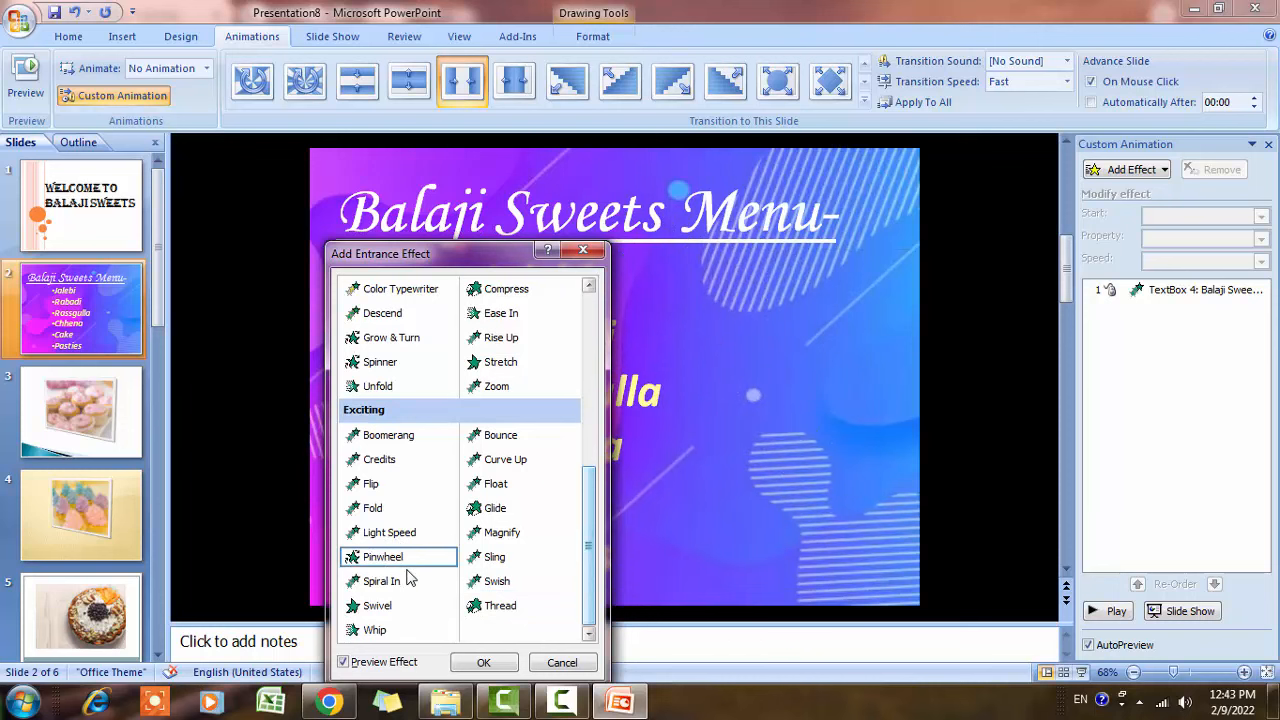
left_click(483, 662)
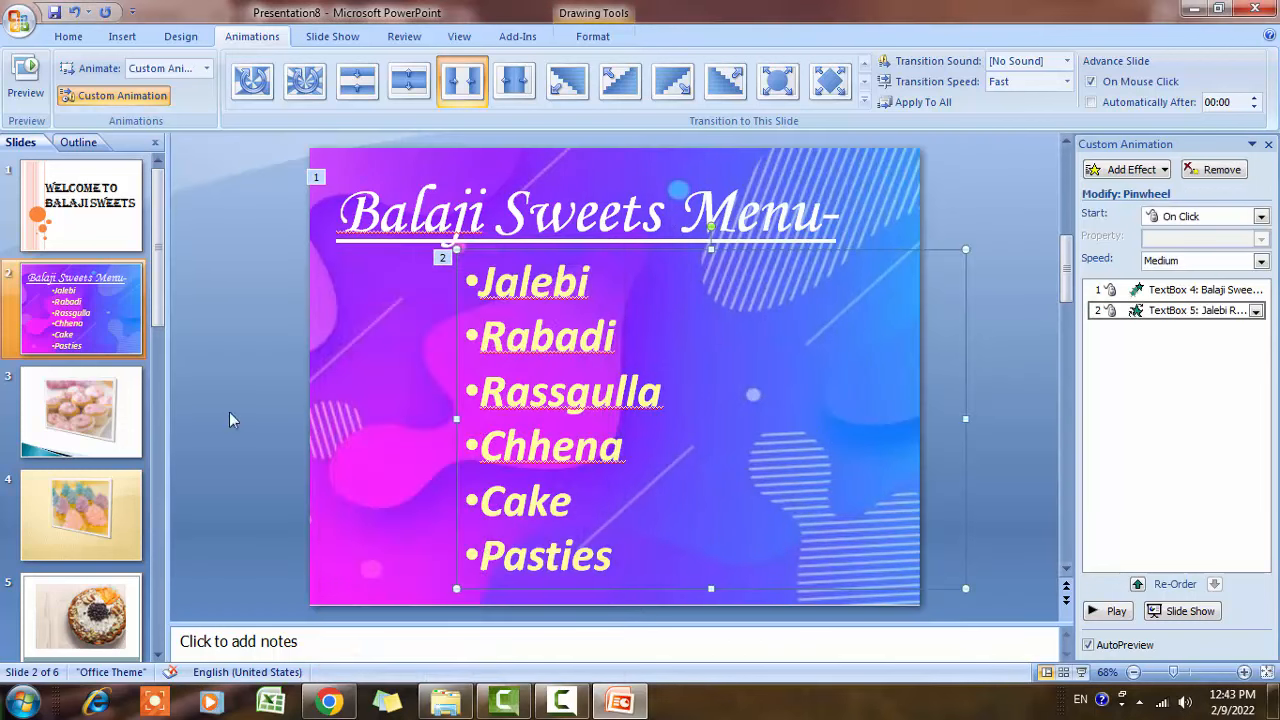
Open the full list of entrance effects for the cupcake picture on slide 4
left_click(82, 410)
left_click(645, 327)
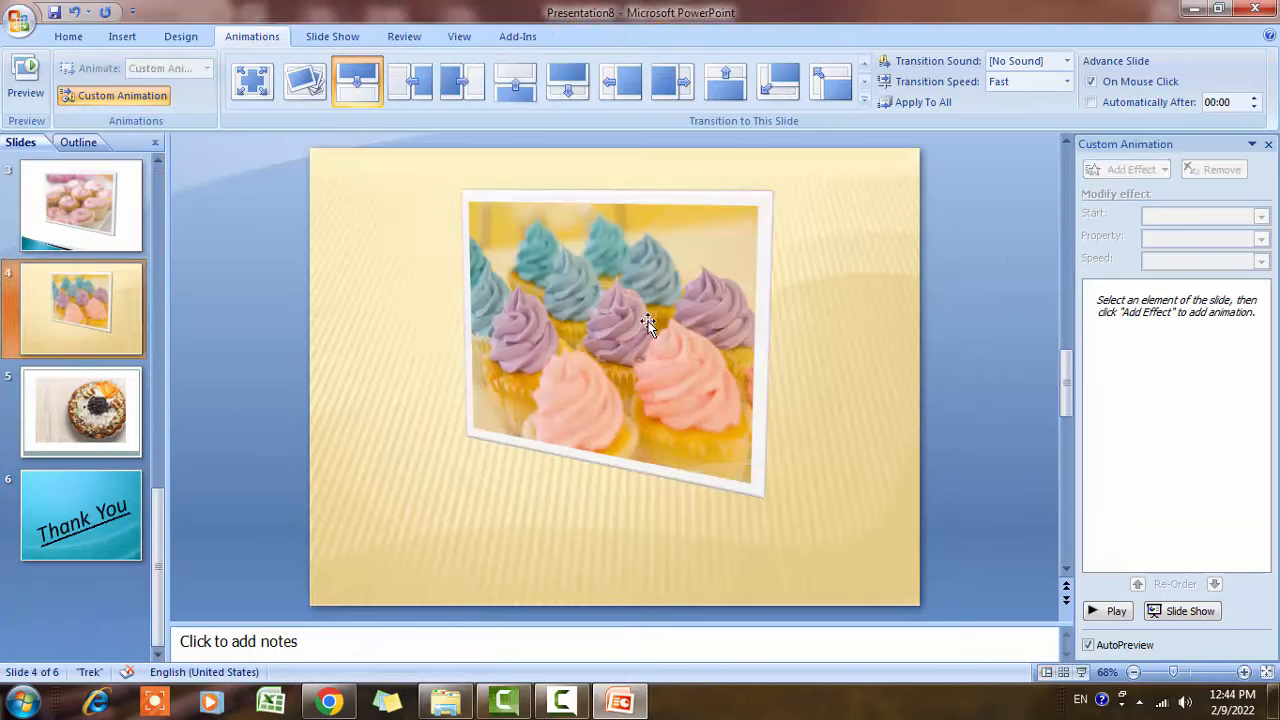
left_click(648, 321)
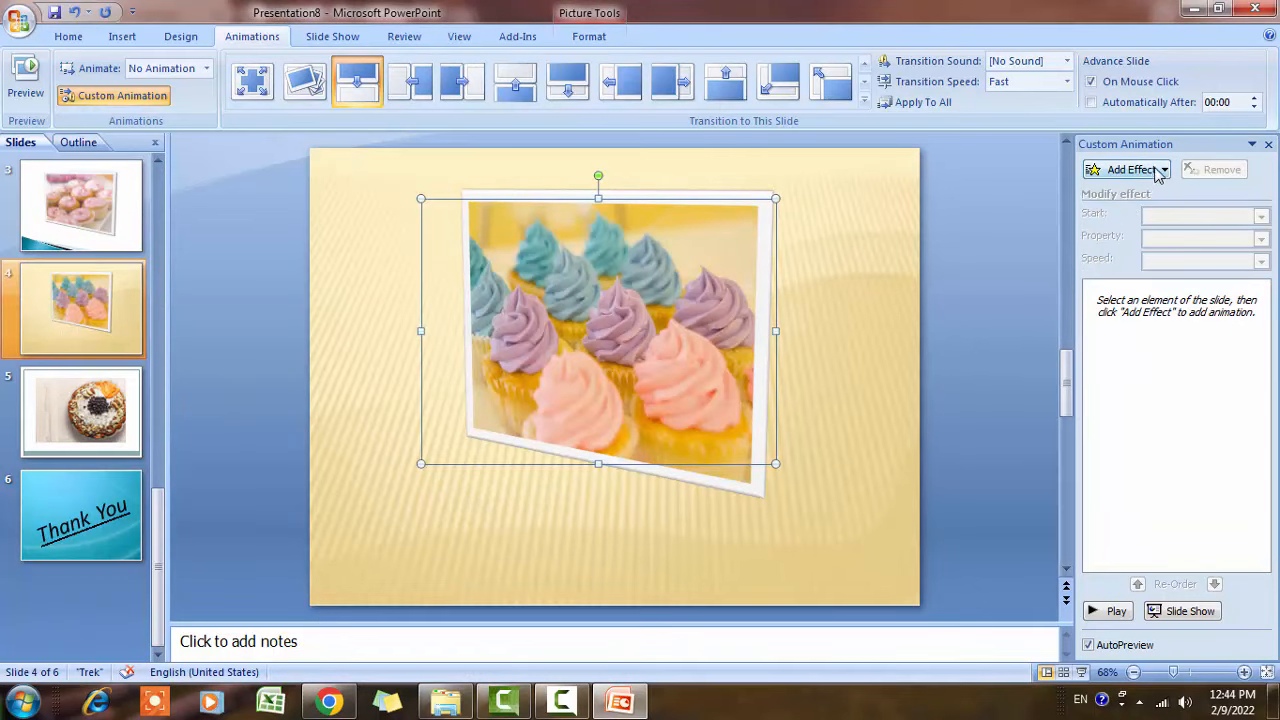
left_click(1152, 170)
mouse_move(1133, 260)
mouse_move(1110, 192)
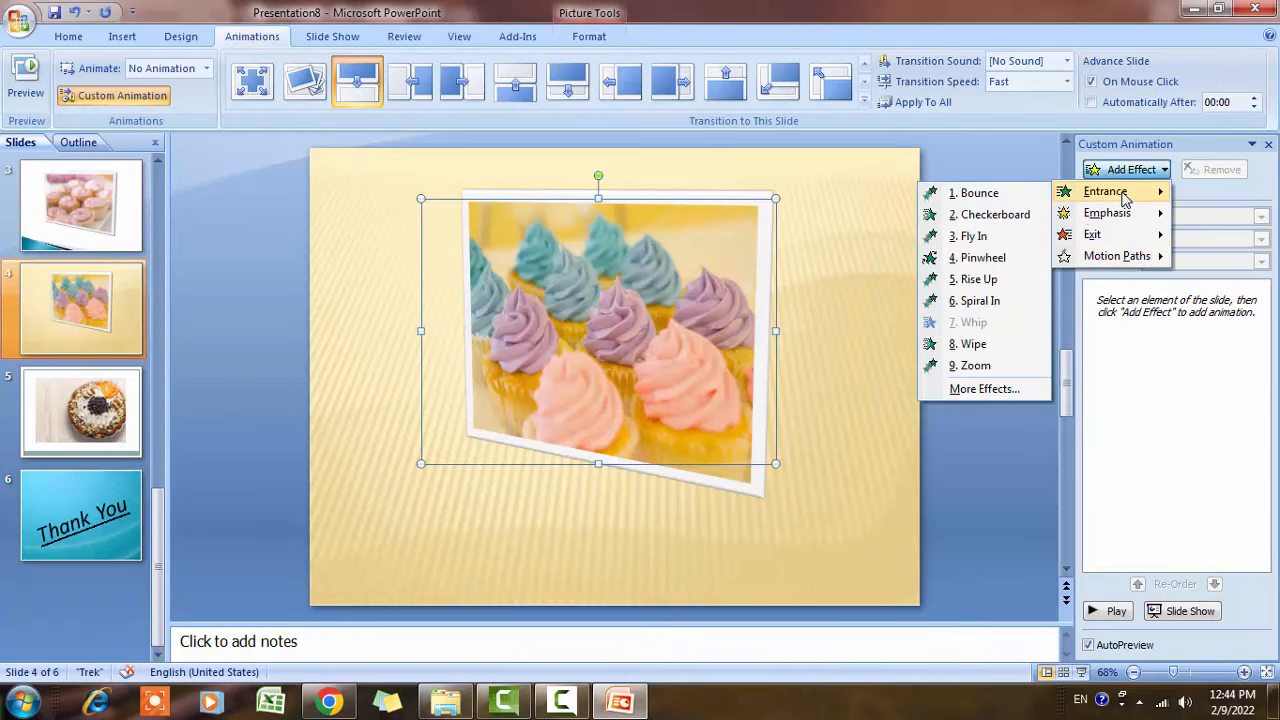
left_click(1007, 389)
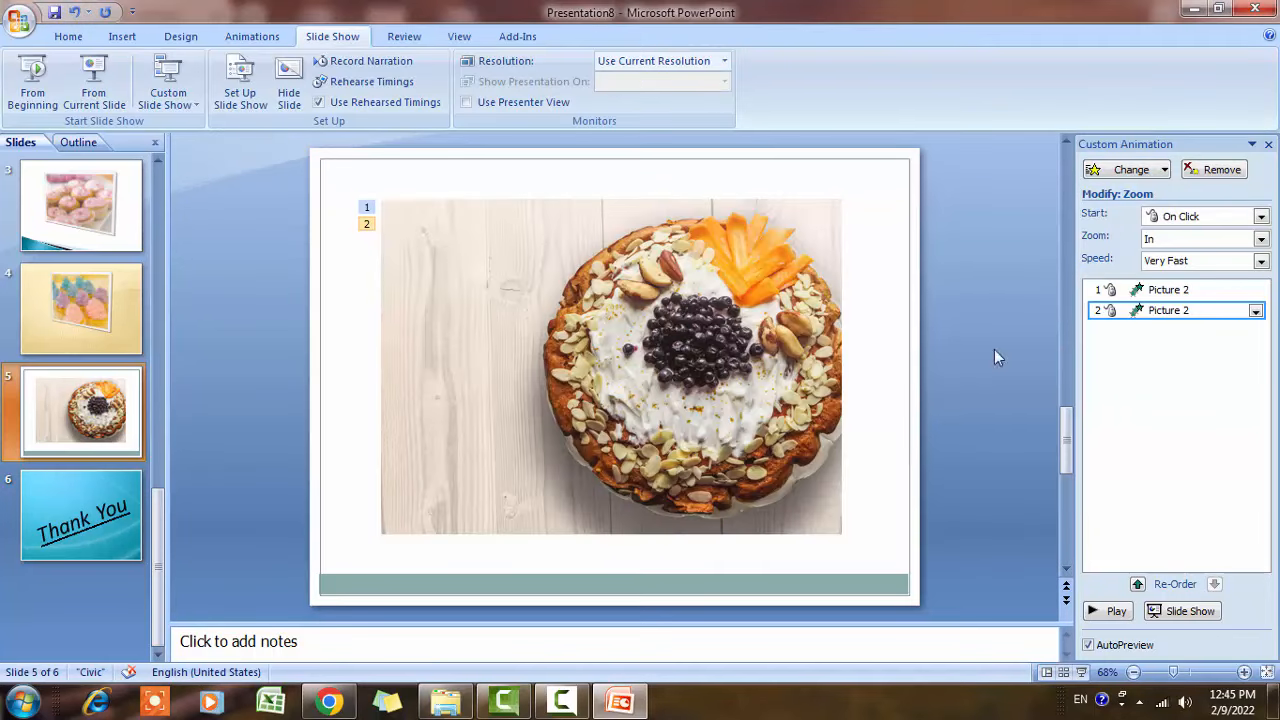
Remove the second, duplicate Zoom effect from the cake picture on slide 5
scroll(77, 368, "up", 3)
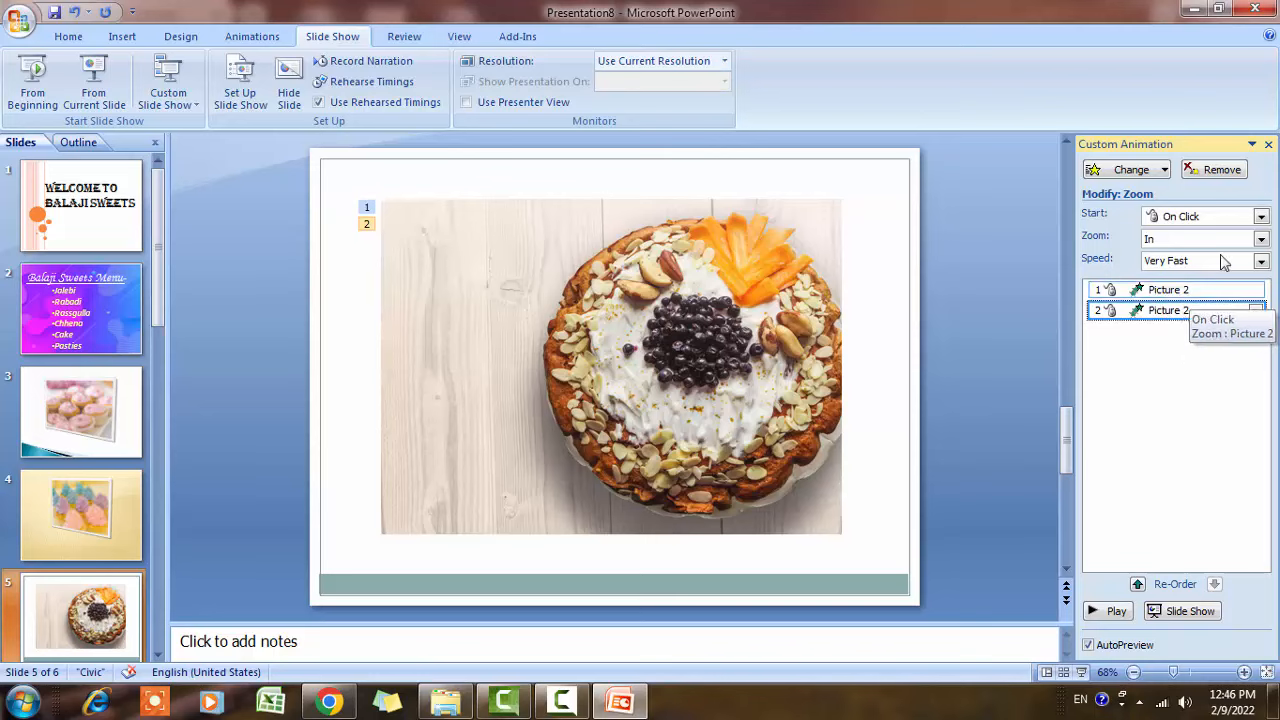
left_click(1224, 180)
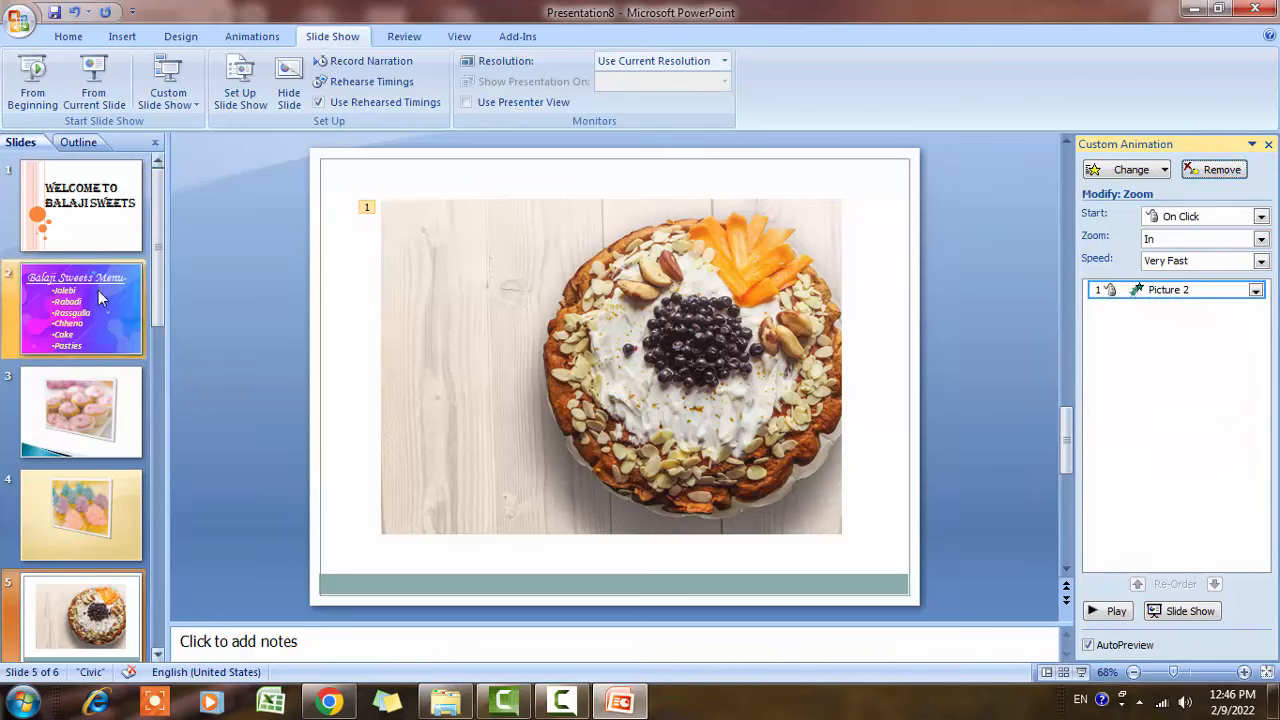
scroll(80, 400, "down", 3)
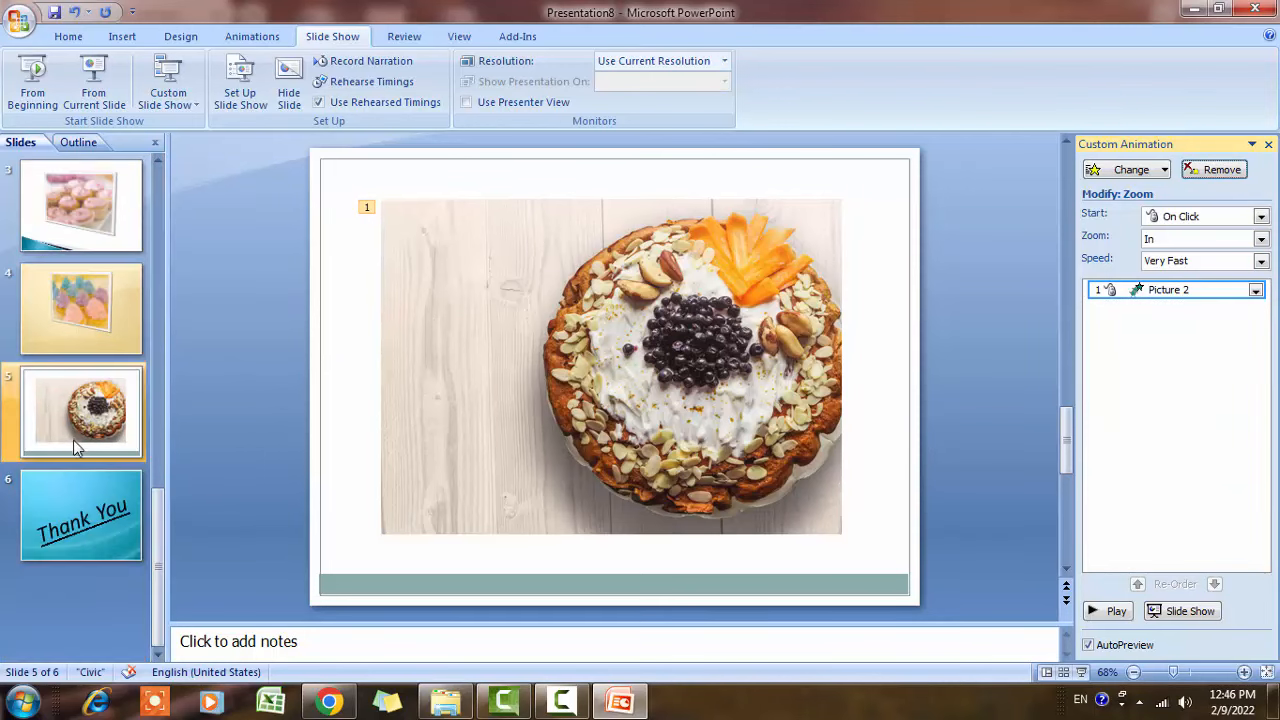
scroll(80, 407, "up", 3)
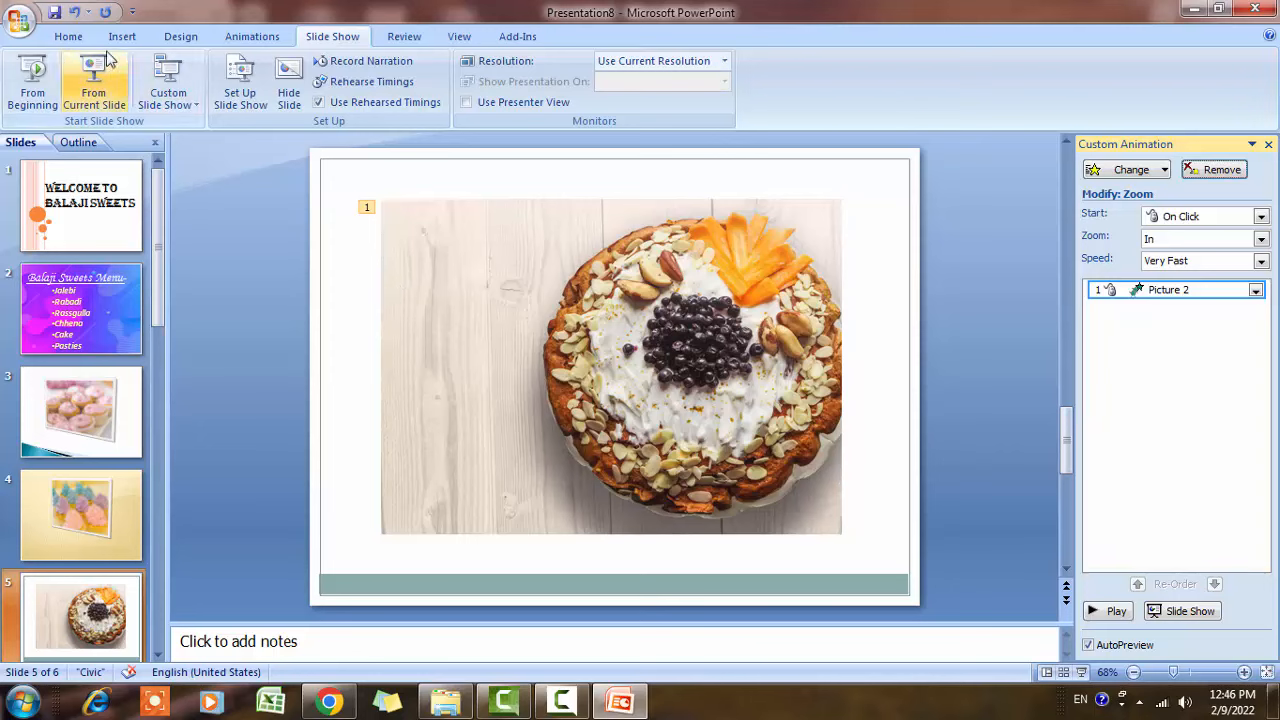
Play the slide show from the beginning through to its end, and exit back to the editing view
left_click(68, 36)
left_click(333, 37)
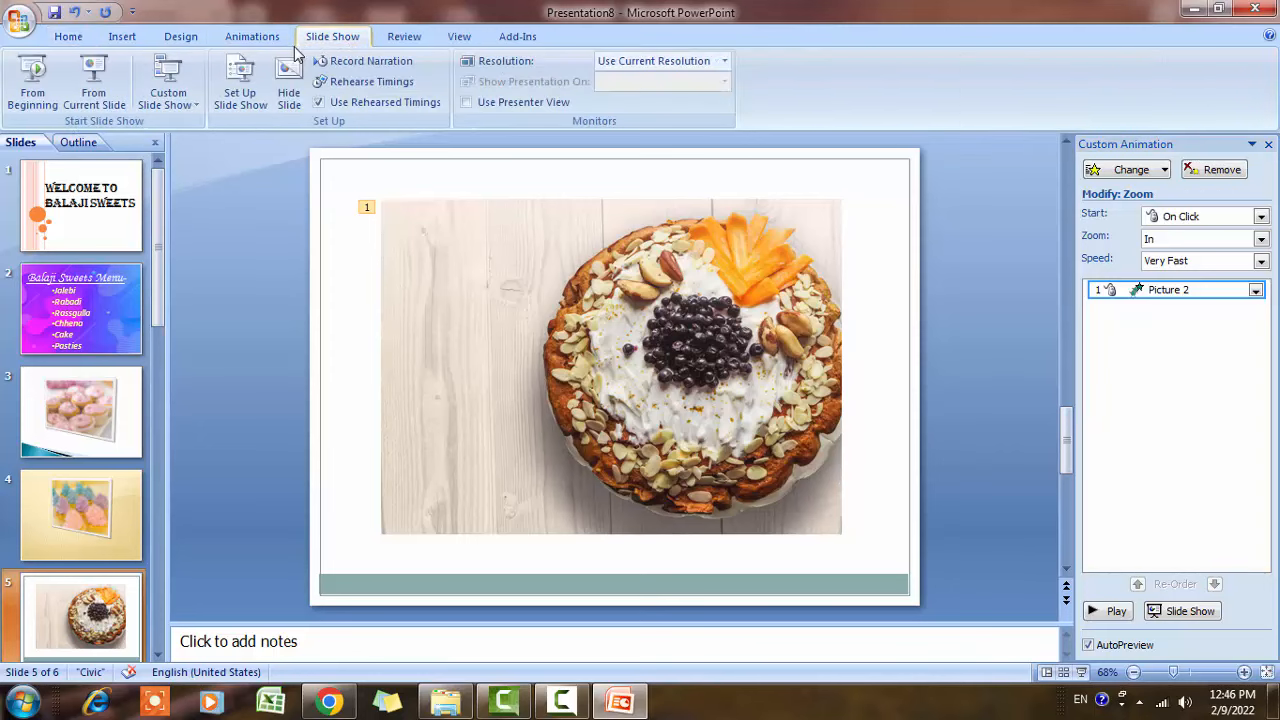
left_click(36, 82)
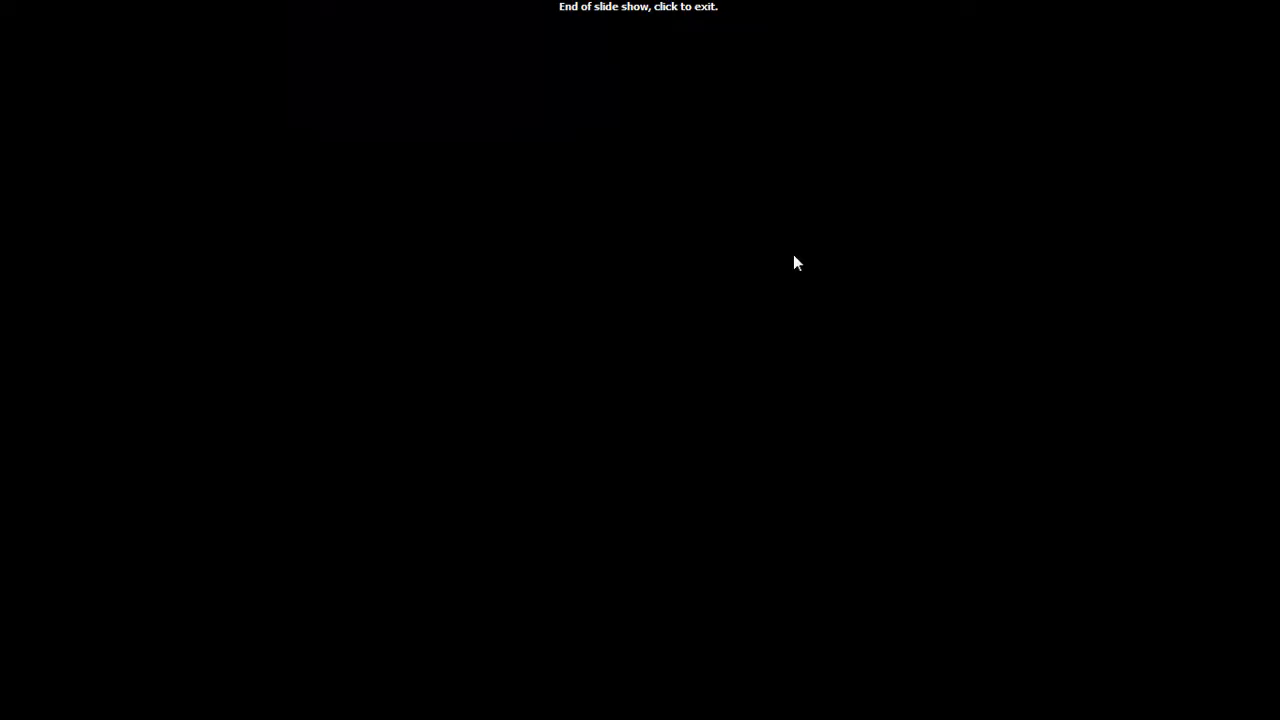
left_click(795, 262)
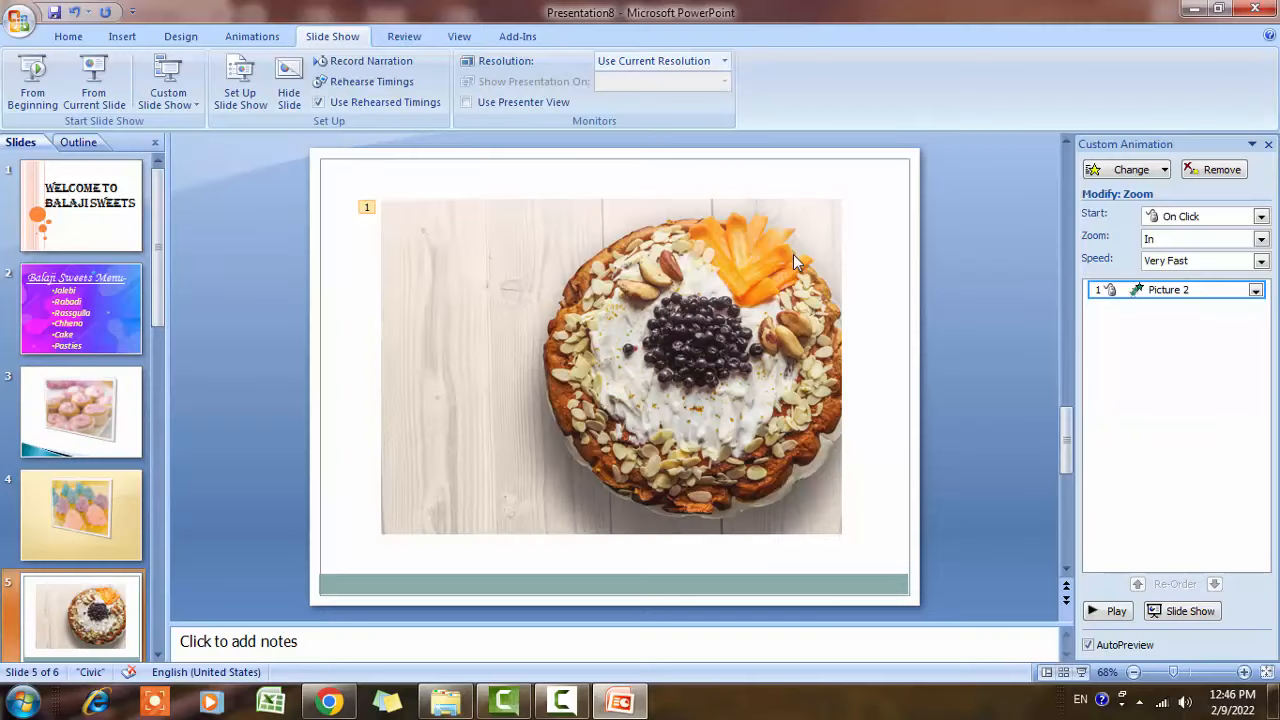